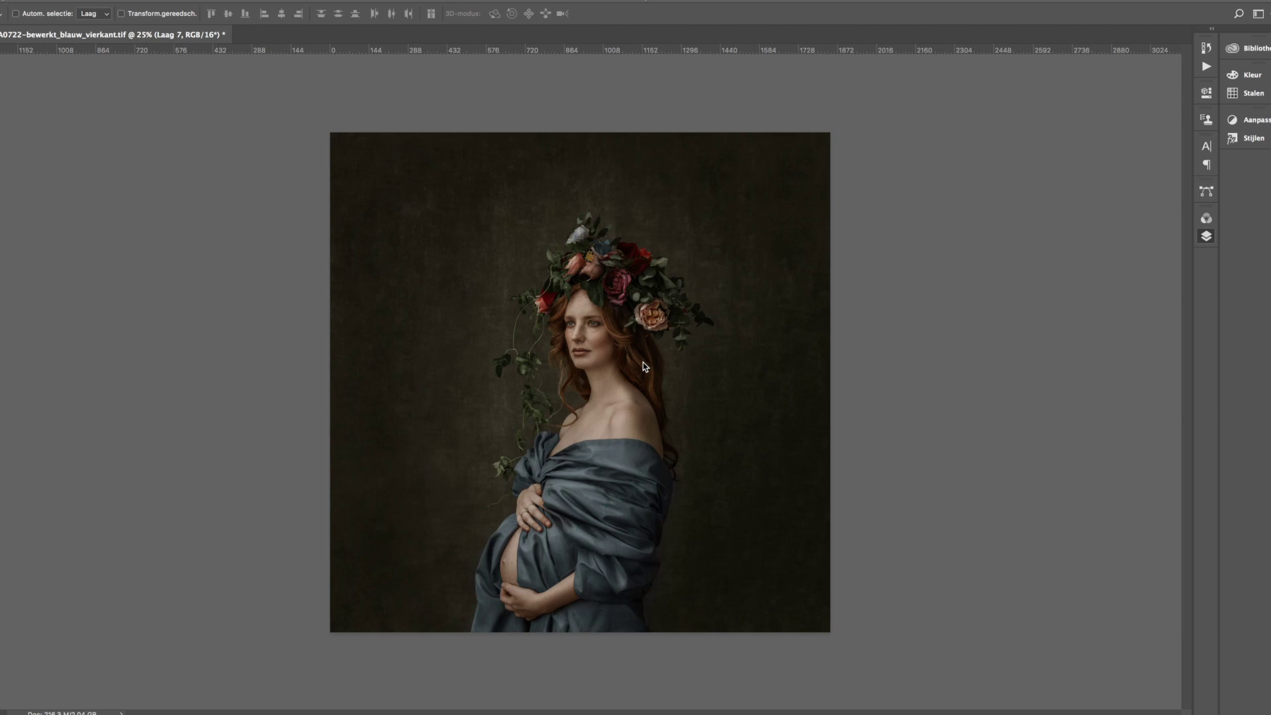
Show the layer stack of the portrait, then switch to Lightroom to view the original RAW photo 295A0722.CR2
click(1206, 236)
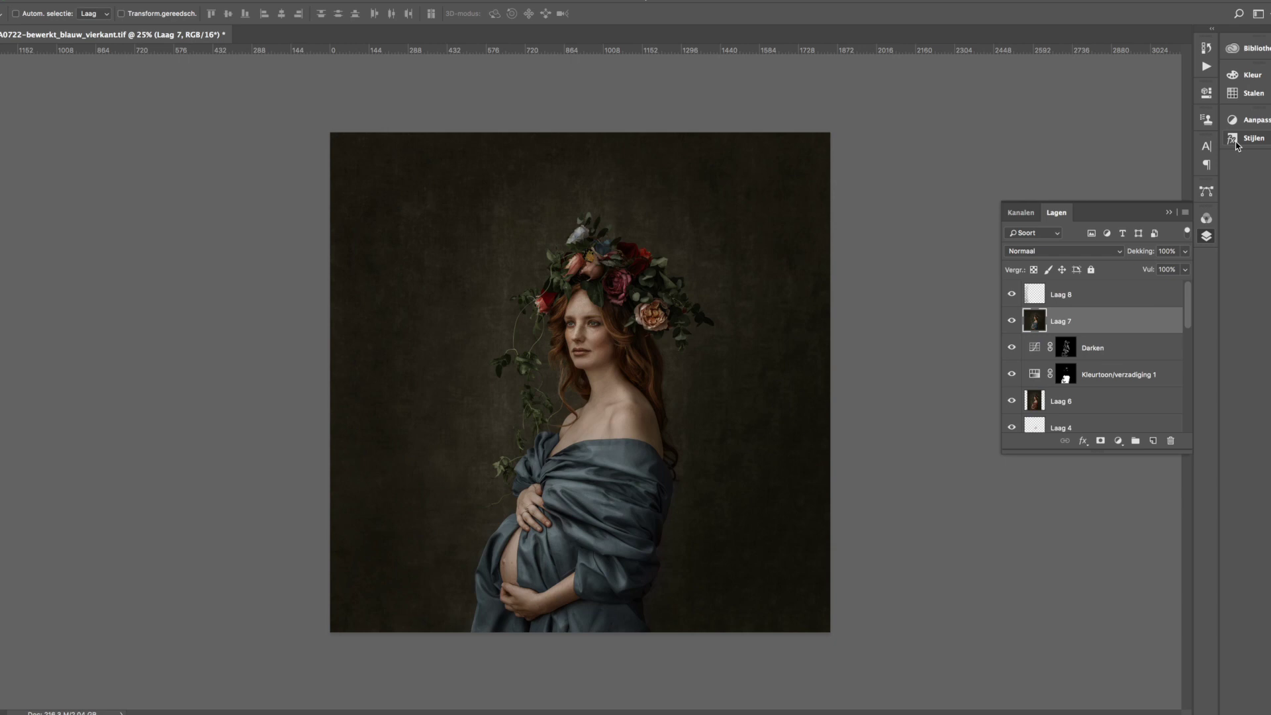
mouse_move(713, 712)
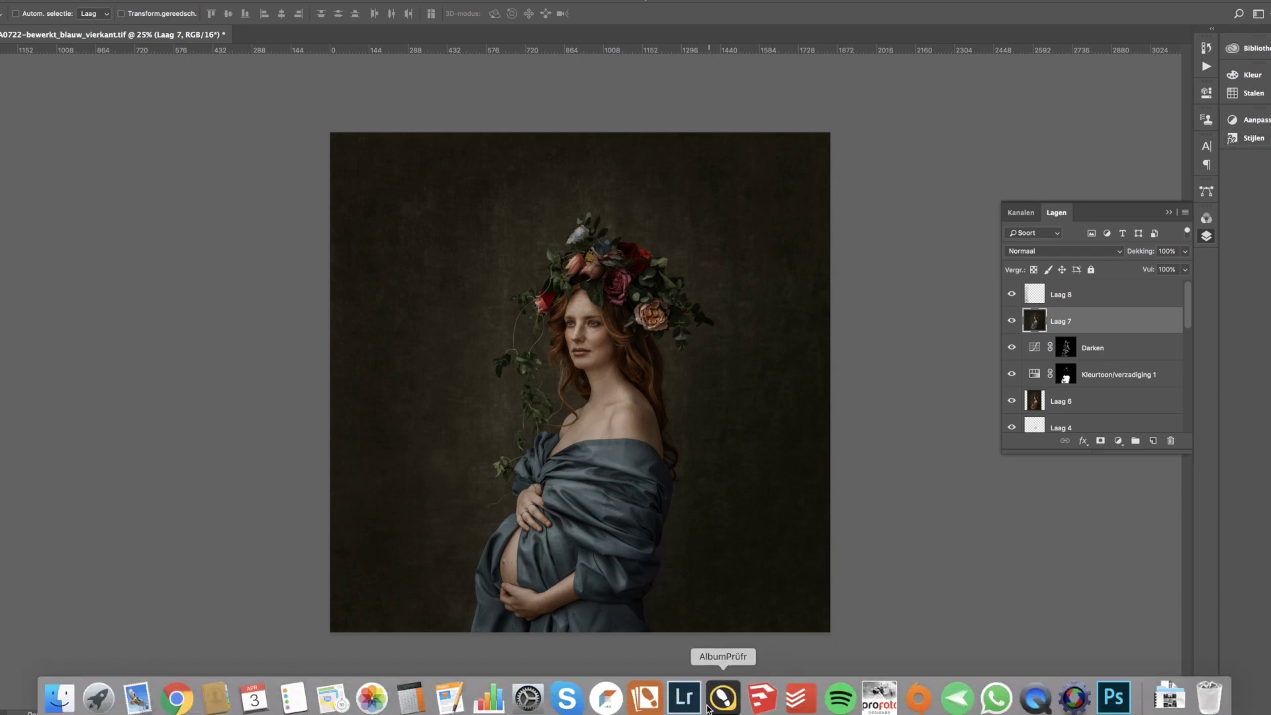
click(685, 697)
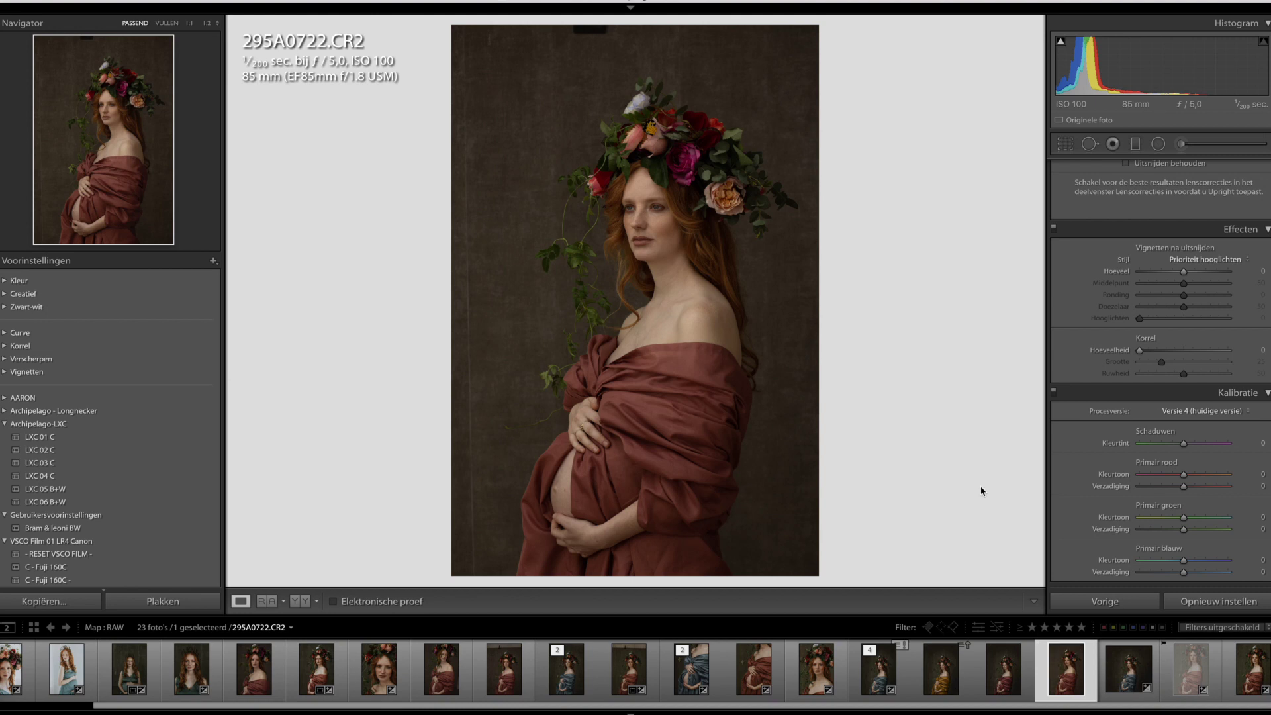
Return to Photoshop and look through the layer stack of the edited portrait
key(super+Tab)
scroll(1084, 388, down, 3)
scroll(1084, 389, up, 10)
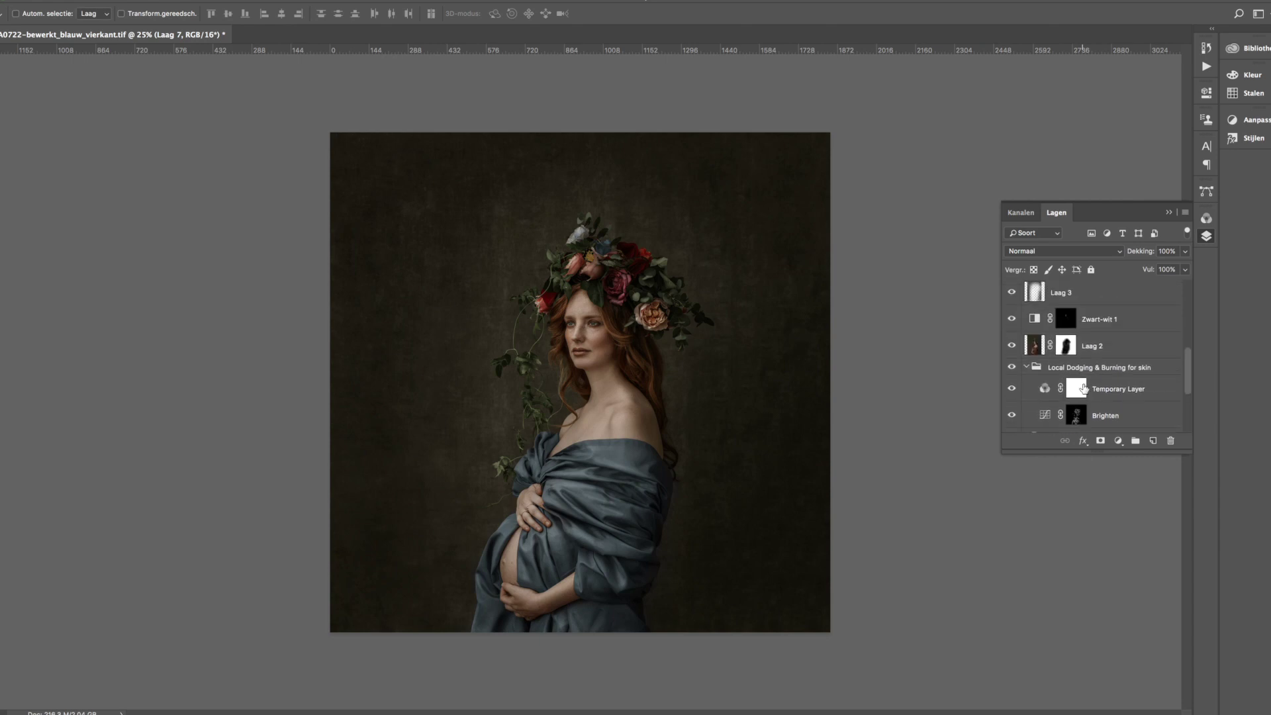
scroll(1084, 388, up, 3)
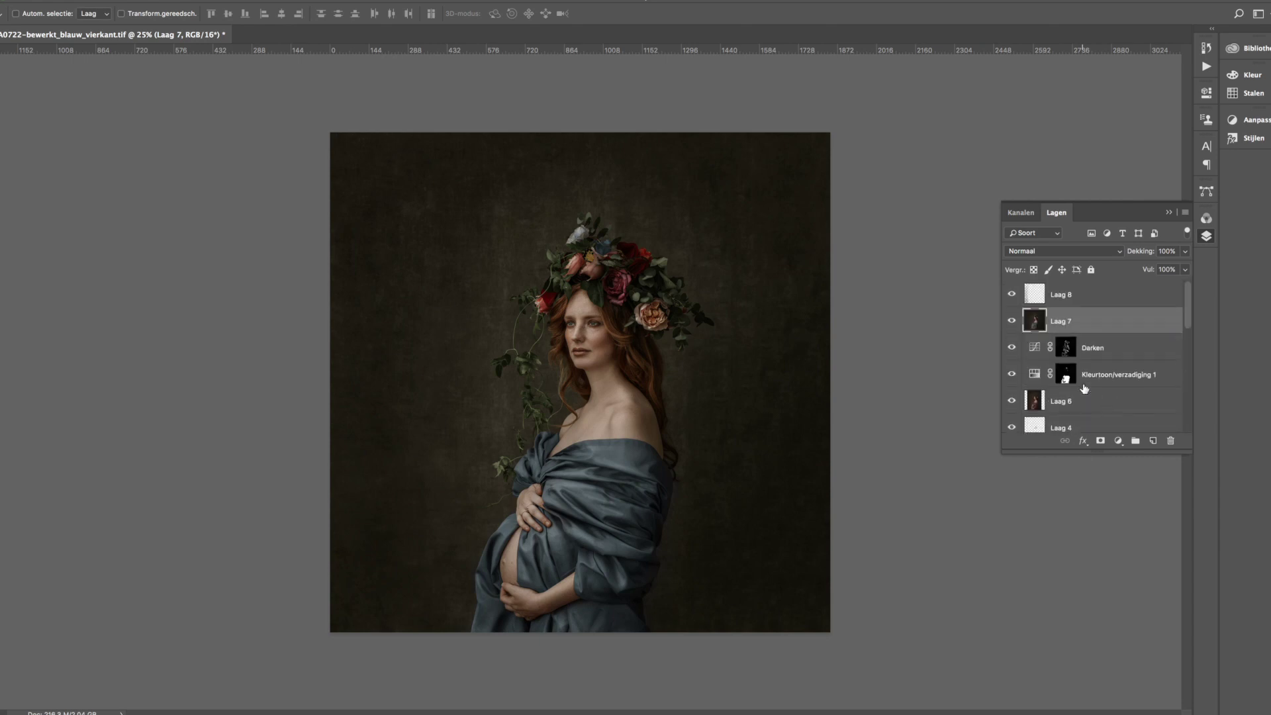
Switch back to Lightroom and restore the photo to the history state with highlights (Hooglichten) at -92
key(super+Tab)
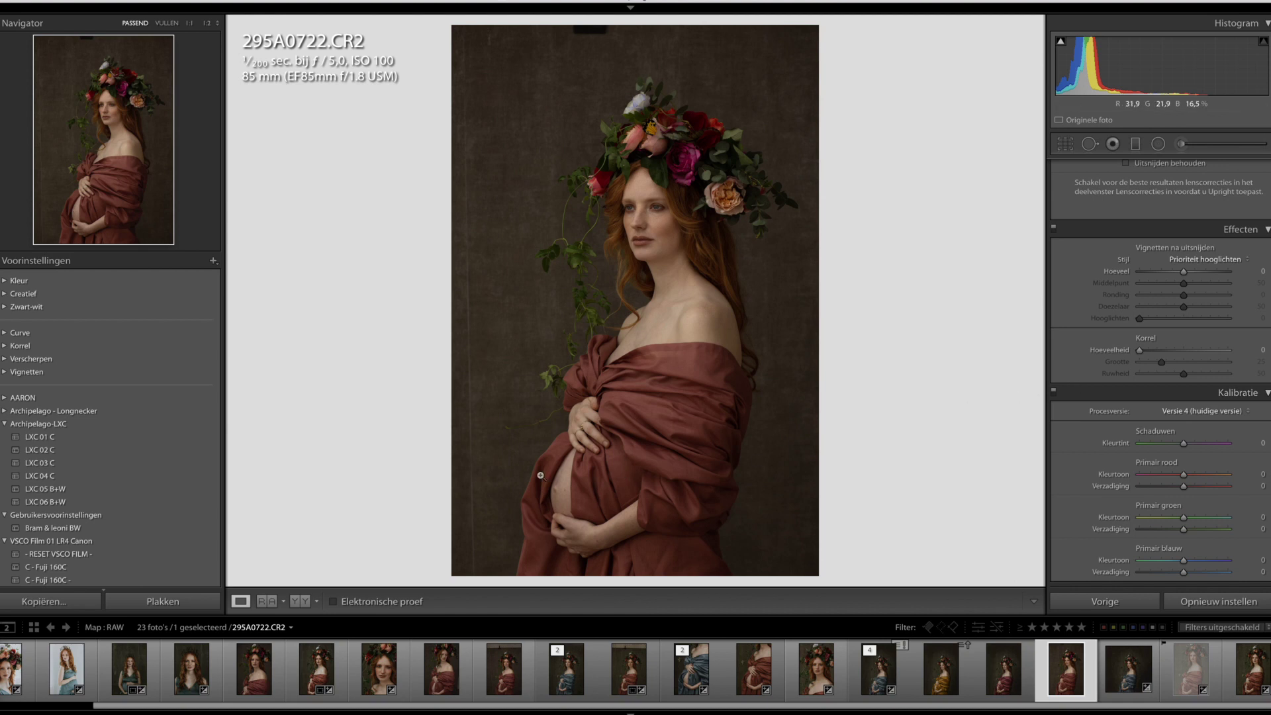
scroll(67, 437, down, 20)
scroll(65, 437, down, 10)
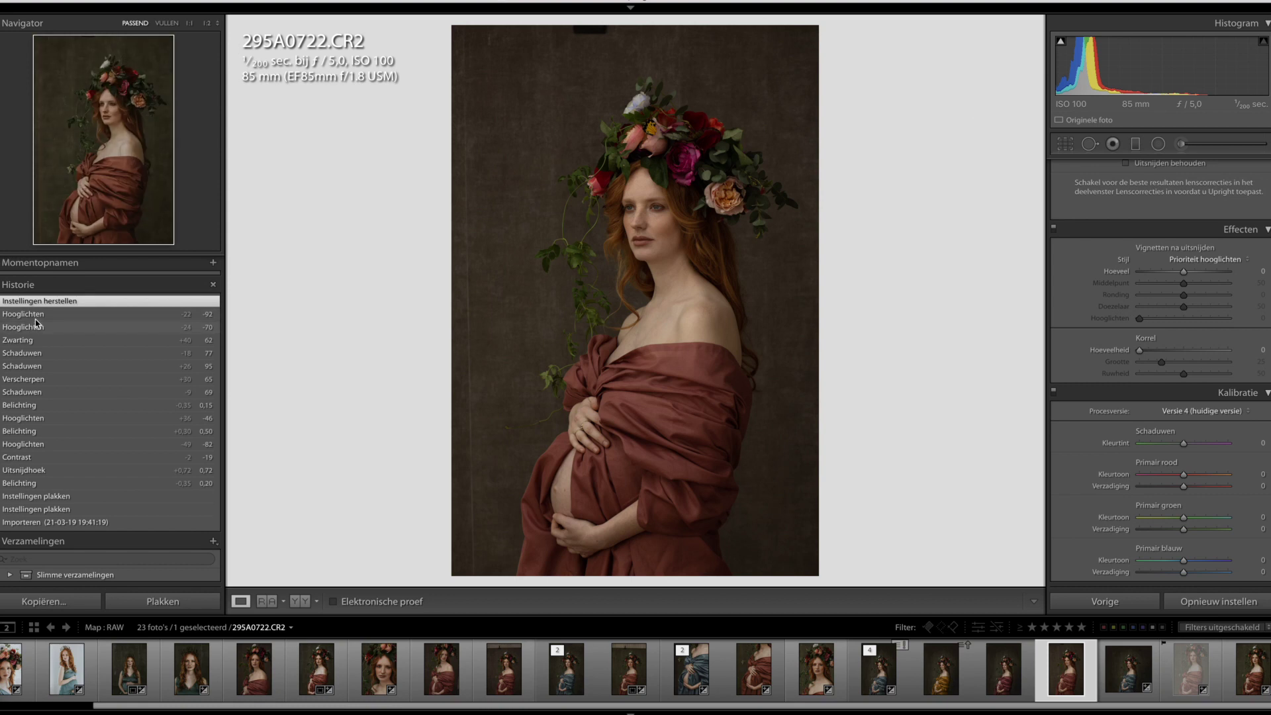
click(36, 320)
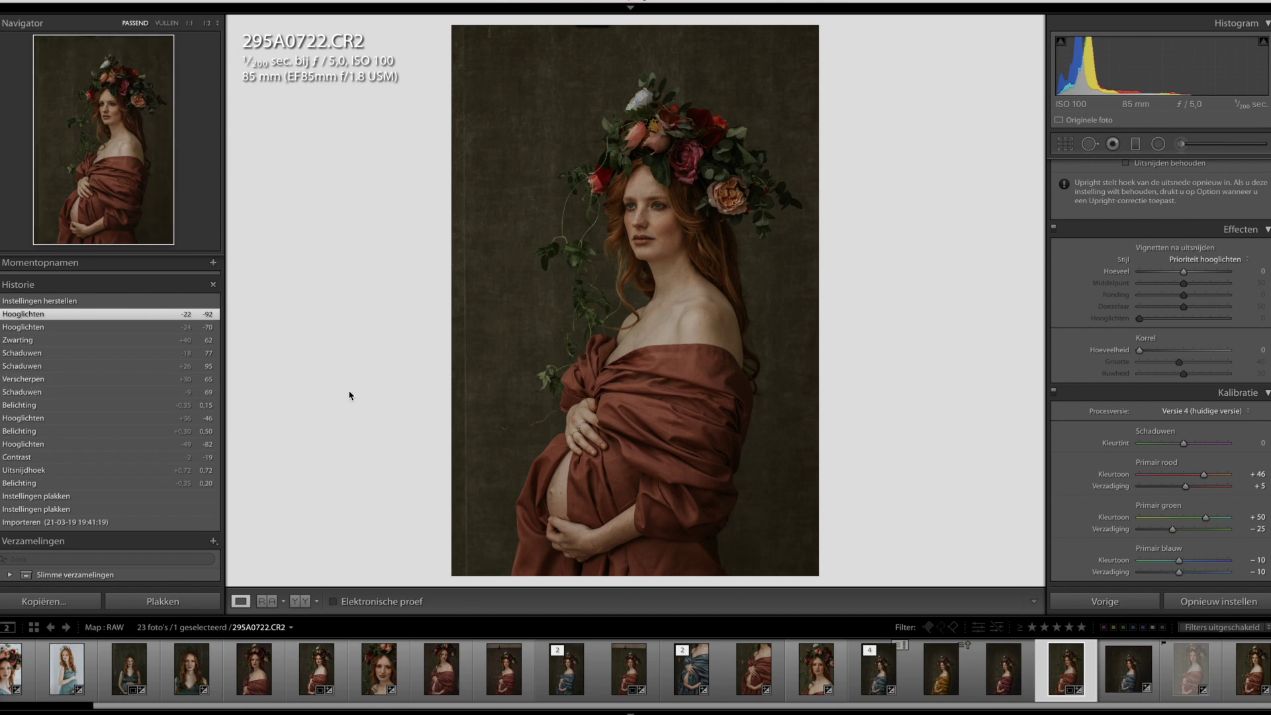
Look through the saved develop presets, from the user presets to the VSCO Film and Archipelago-LXC groups
scroll(158, 393, up, 5)
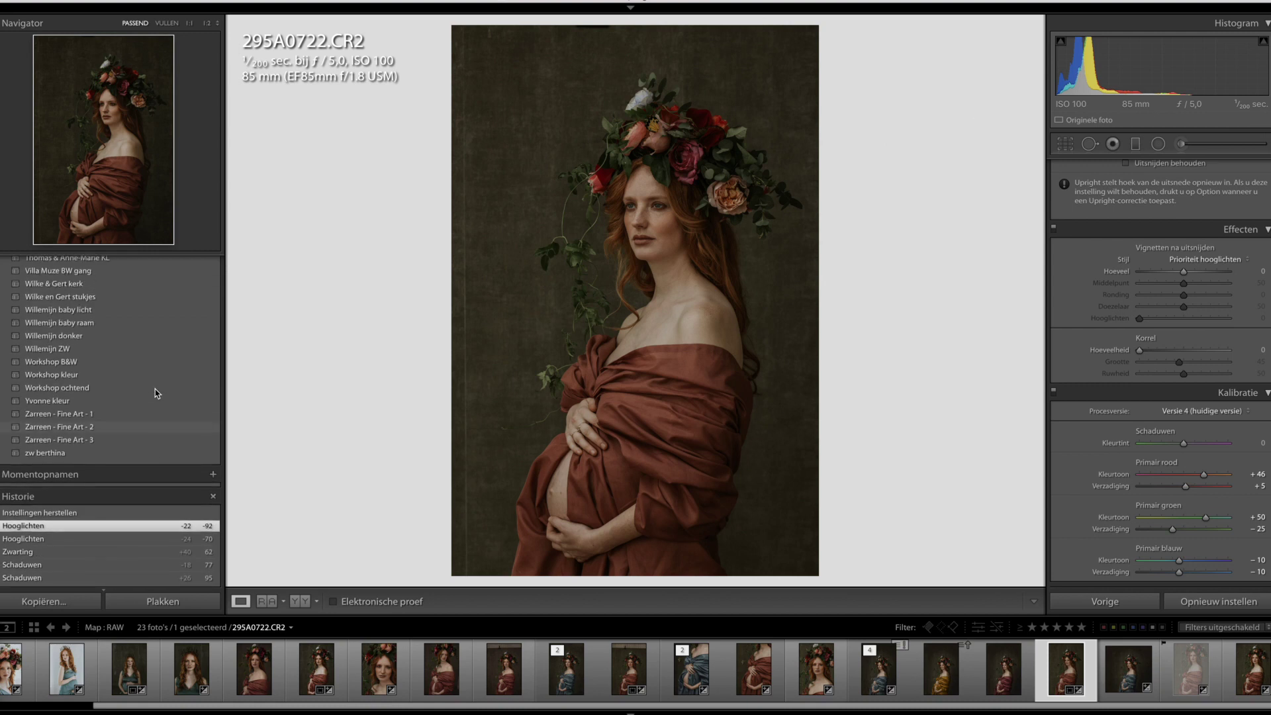
scroll(157, 392, up, 10)
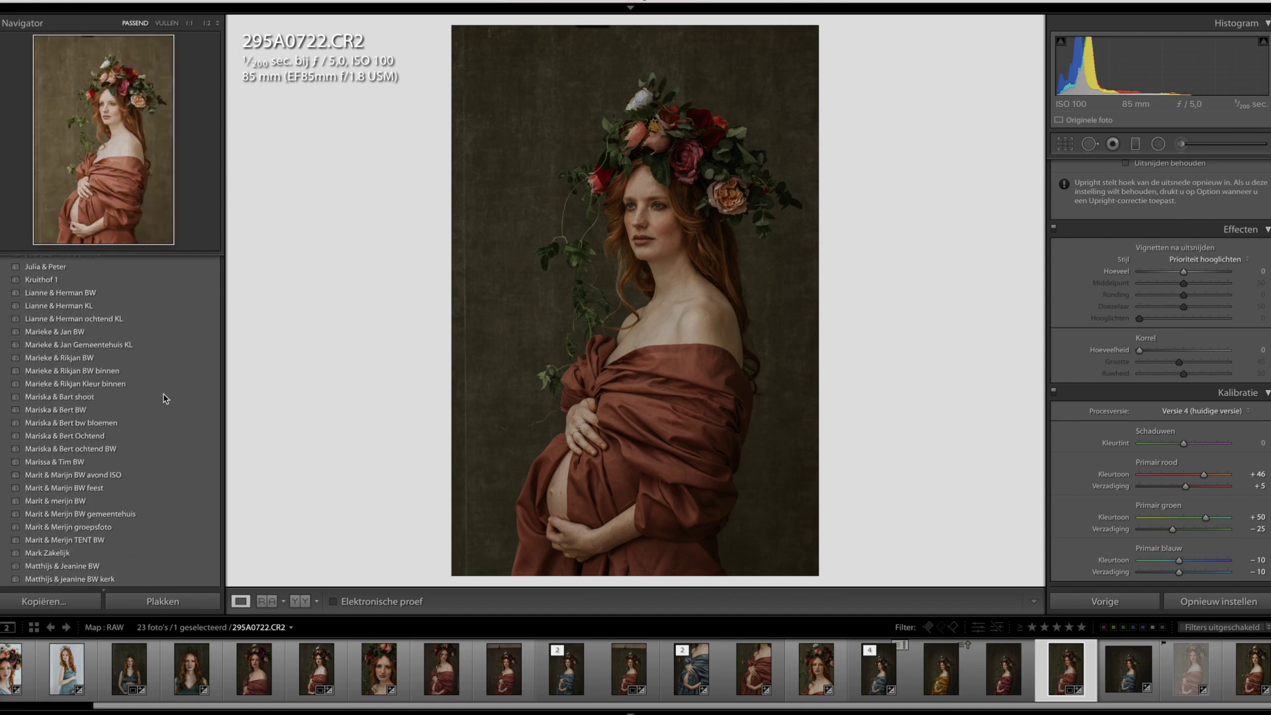
scroll(165, 399, up, 10)
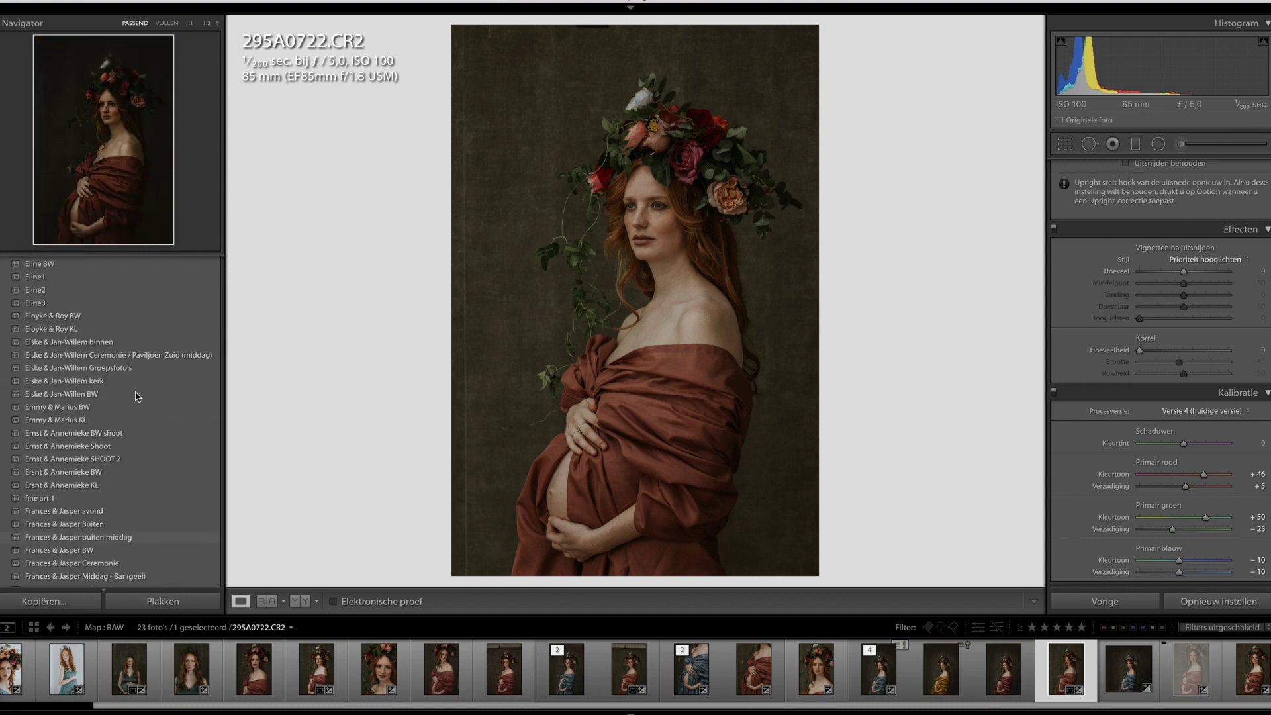
scroll(137, 396, up, 10)
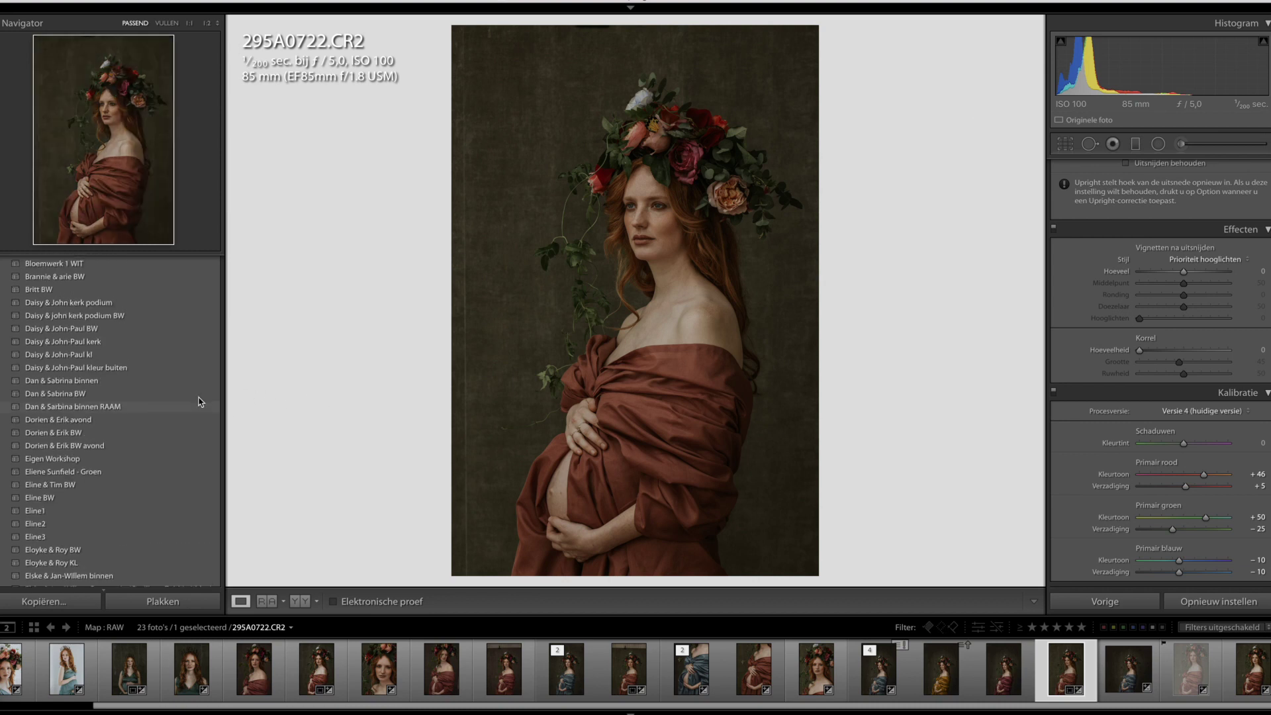
scroll(200, 402, up, 15)
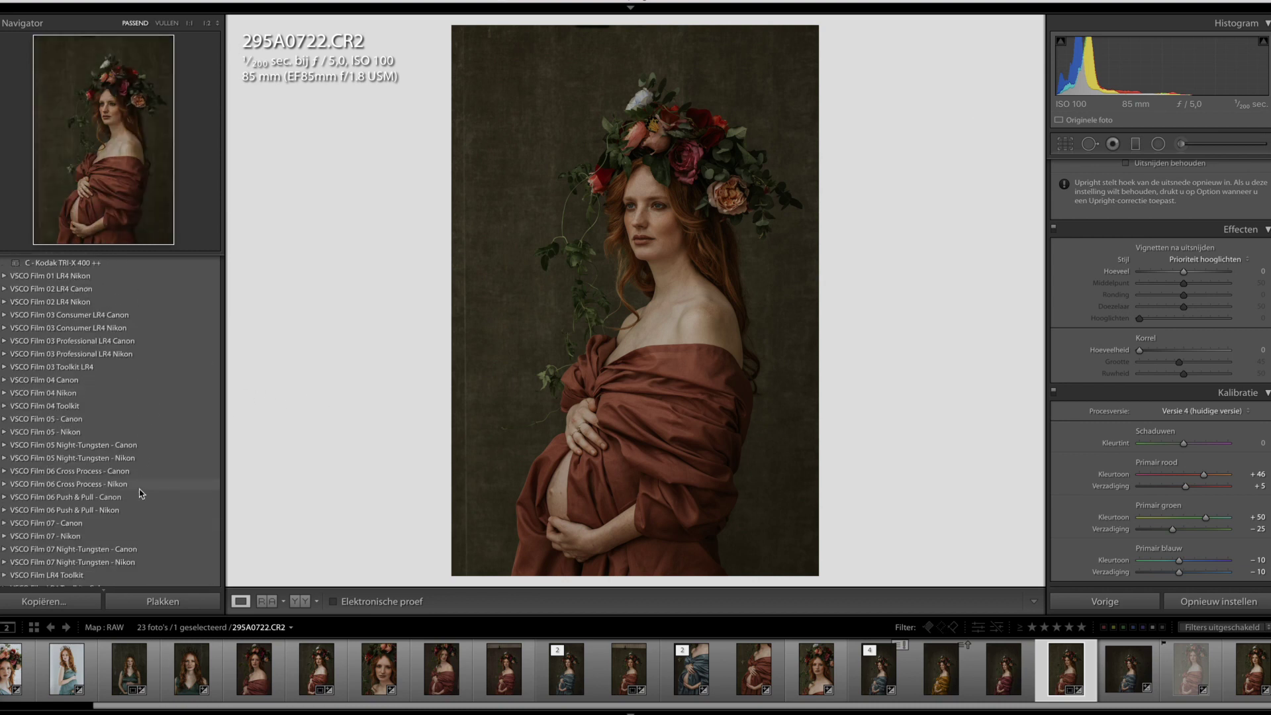
scroll(125, 404, up, 10)
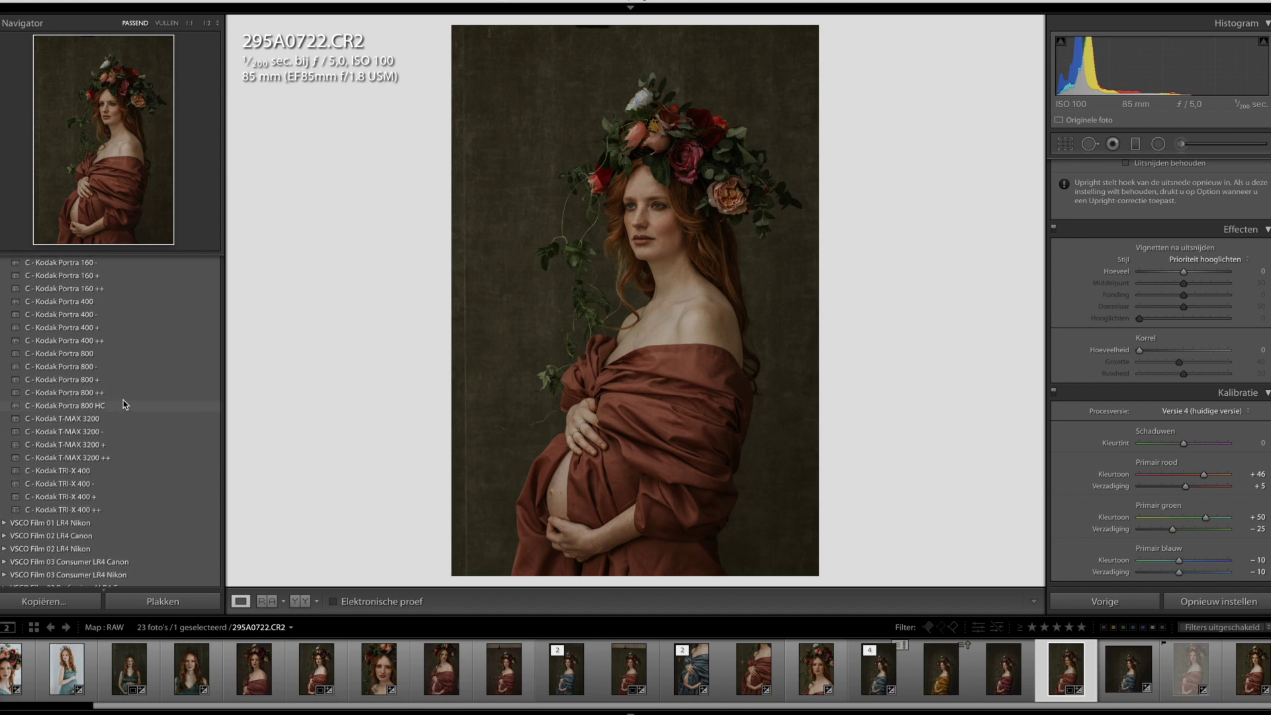
scroll(125, 404, up, 15)
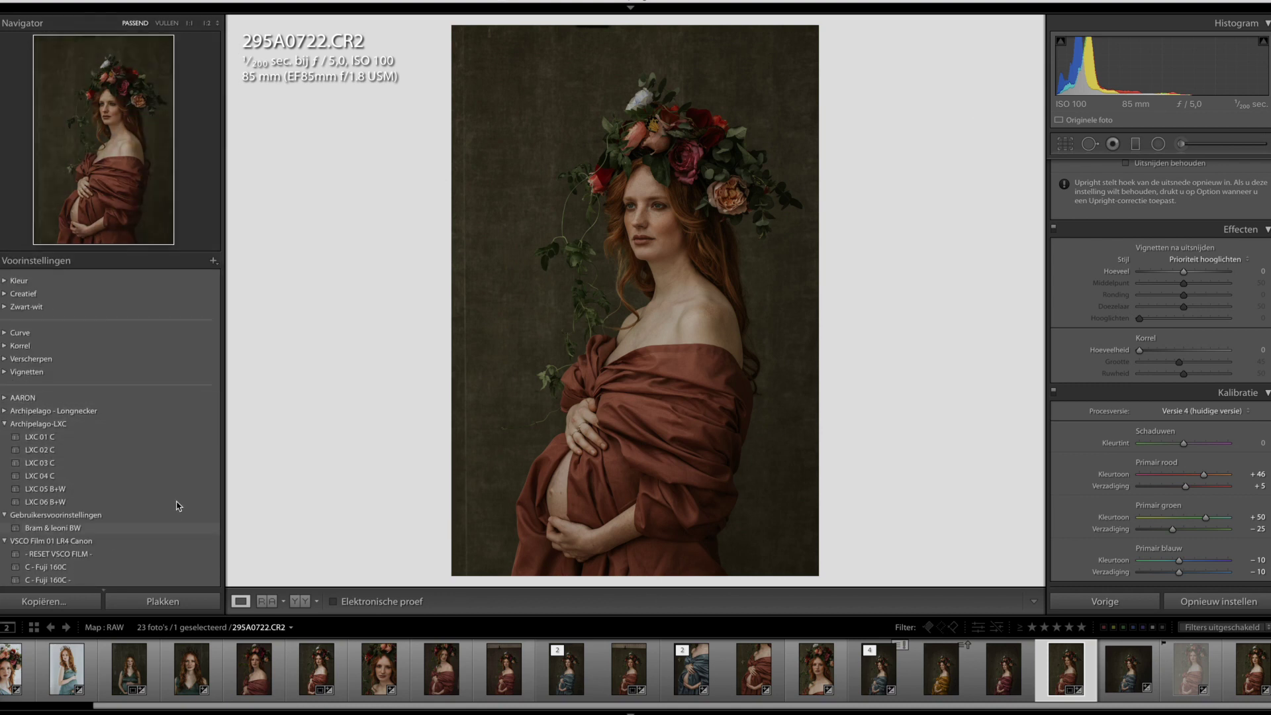
scroll(177, 506, down, 10)
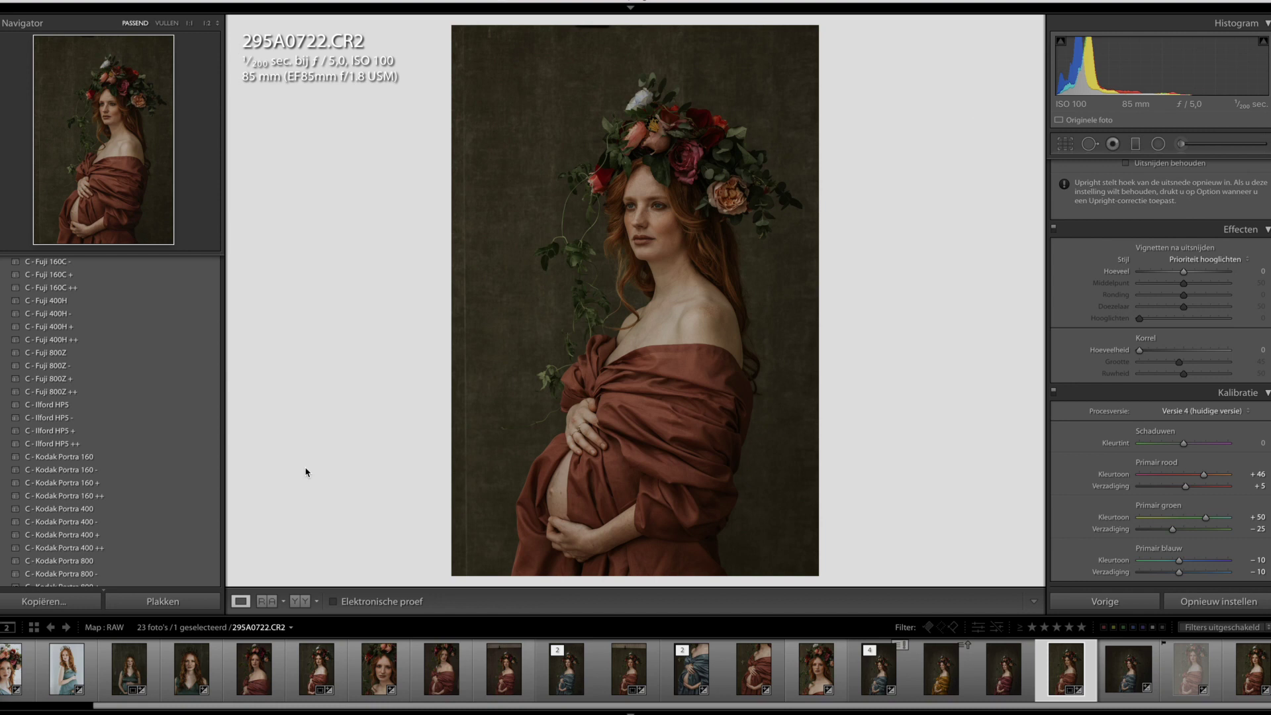
Switch to Photoshop and review the portrait's layers, including the dodging and burning and frequency separation groups
key(super+Tab)
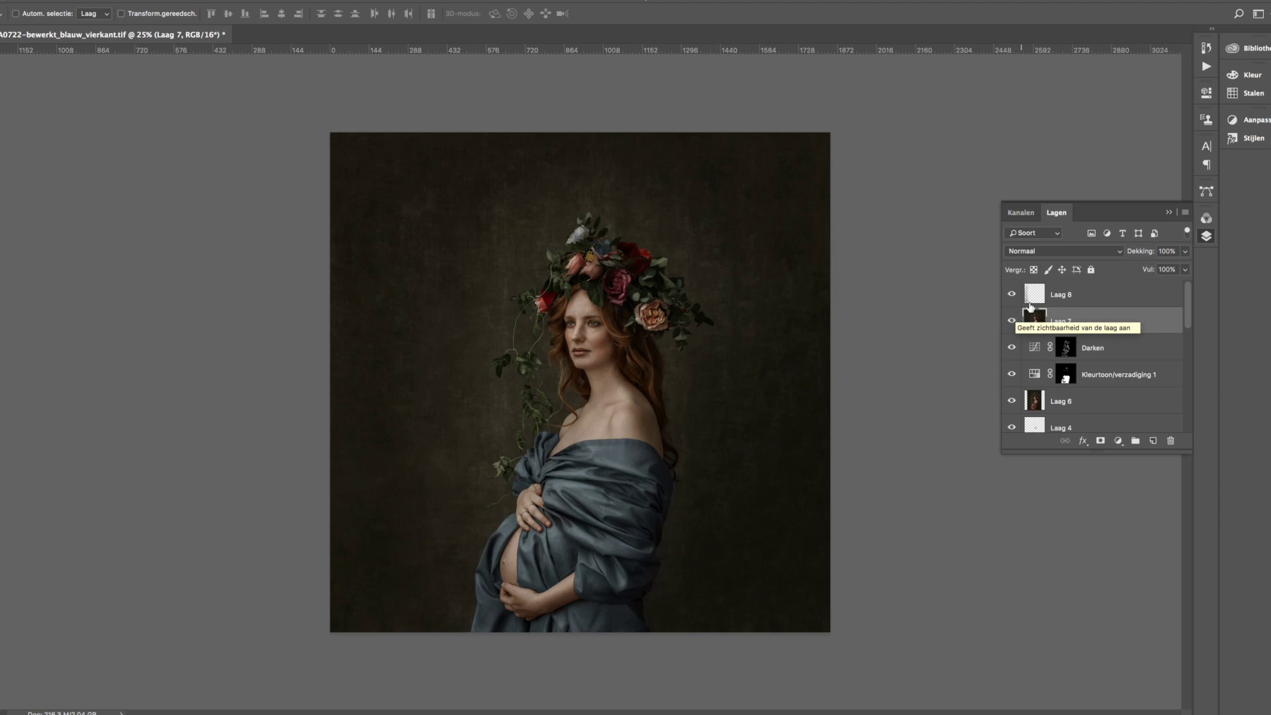
scroll(1033, 311, down, 5)
scroll(1043, 299, down, 3)
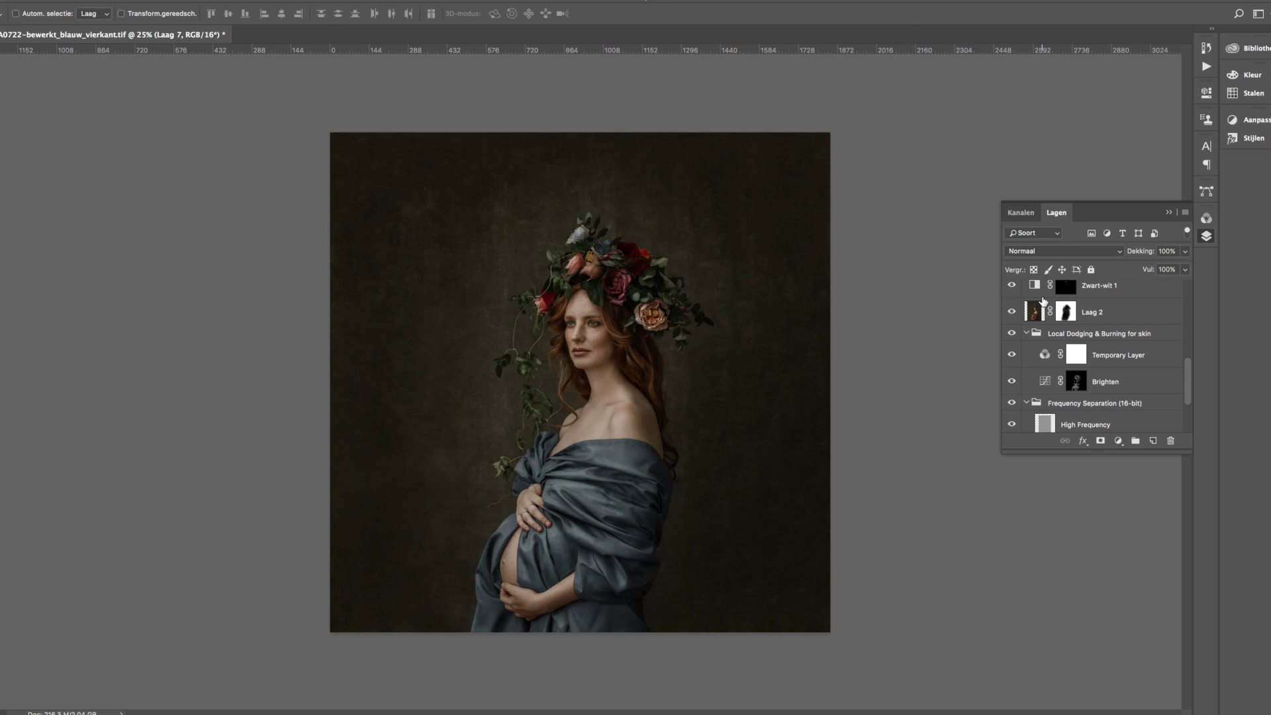
scroll(1044, 301, down, 3)
scroll(1044, 301, up, 10)
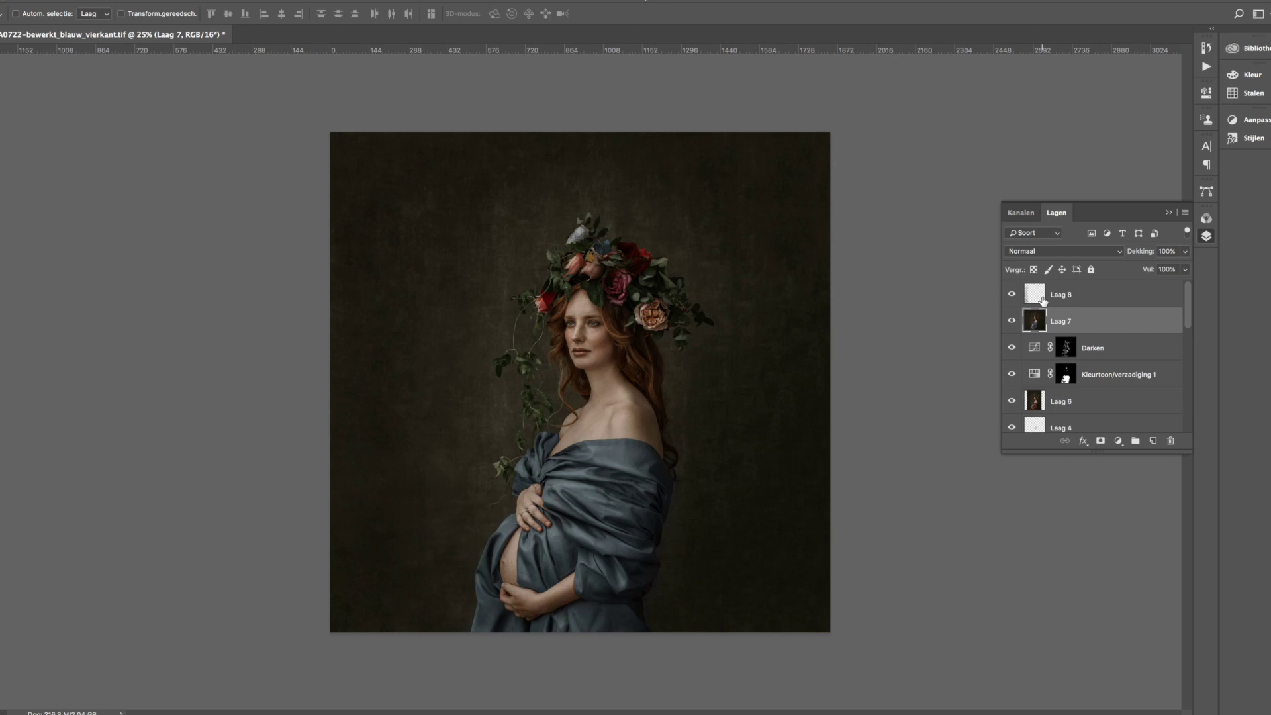
Compare the image with and without Laag 7, and review the layer stack down to the Achtergrond layer
click(1011, 322)
click(1012, 322)
click(1012, 321)
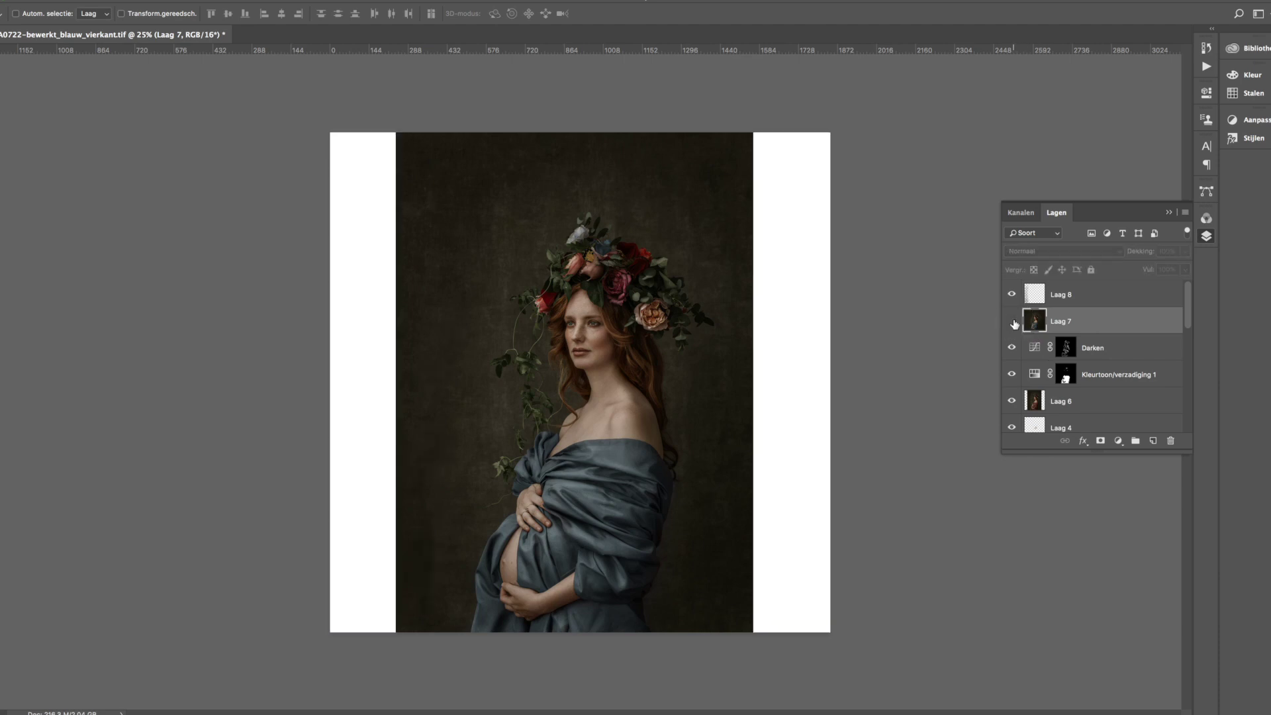
click(1011, 321)
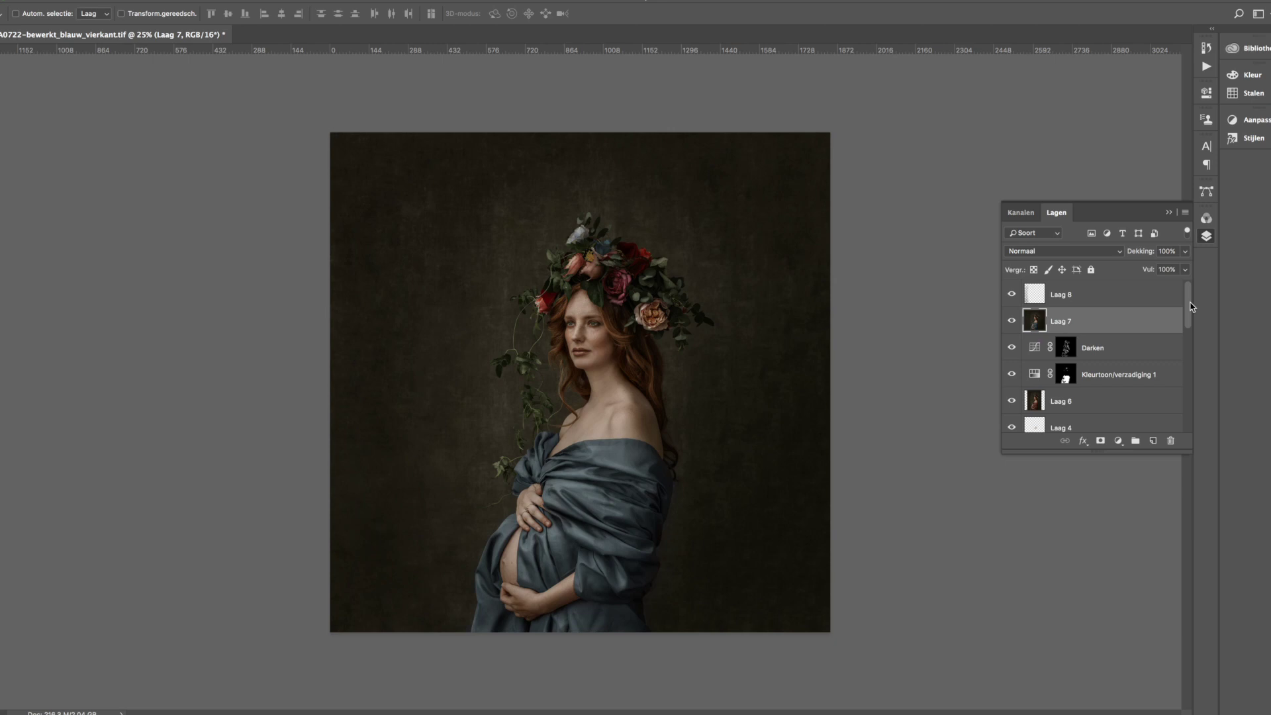
mouse_move(1189, 306)
mouse_down()
mouse_move(1190, 416)
mouse_move(1190, 286)
mouse_move(1189, 448)
mouse_up()
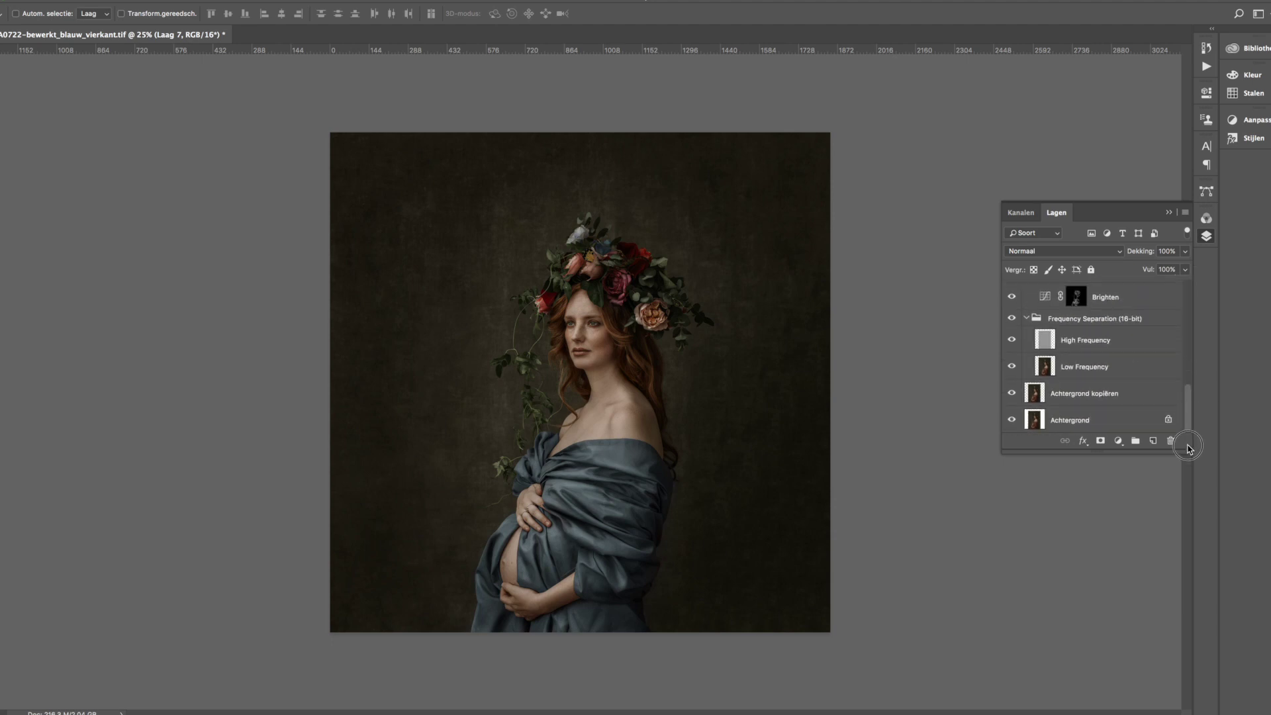
drag(1189, 447, 1185, 341)
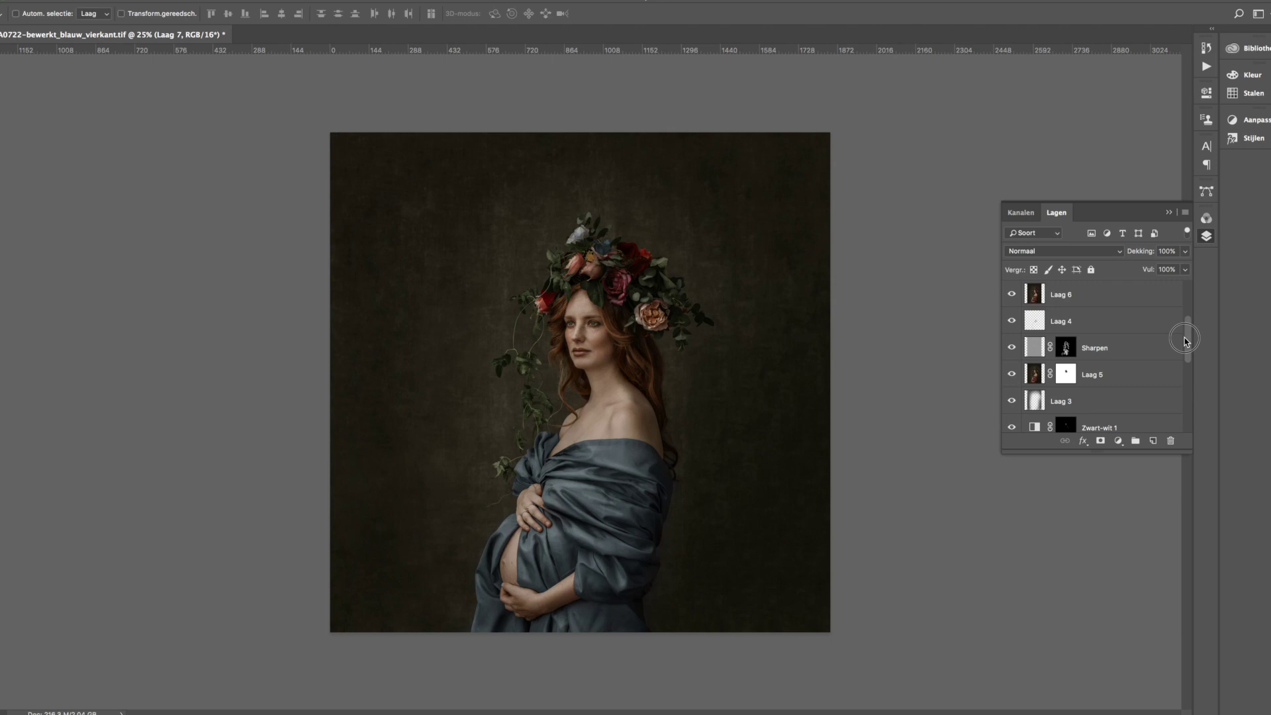
drag(1186, 341, 1188, 291)
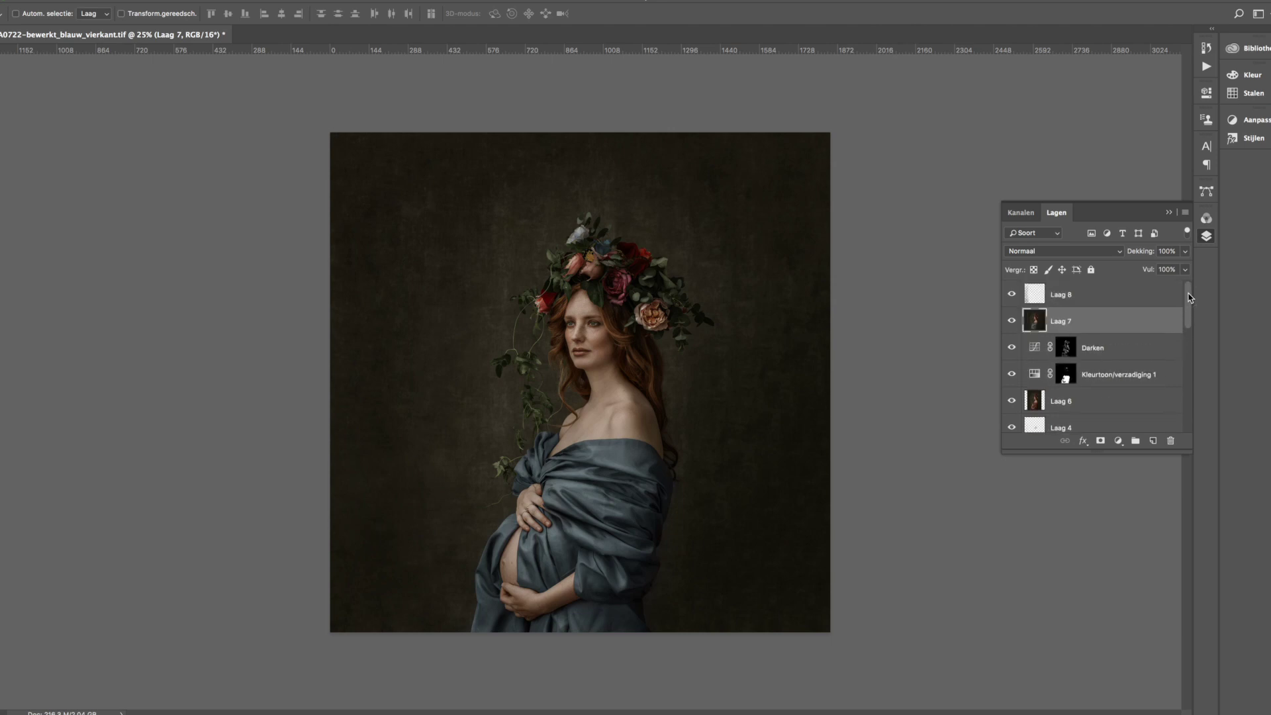
Hide Laag 7 and compare the dress colour with and without the Kleurtoon/verzadiging 1 adjustment layer
click(1011, 322)
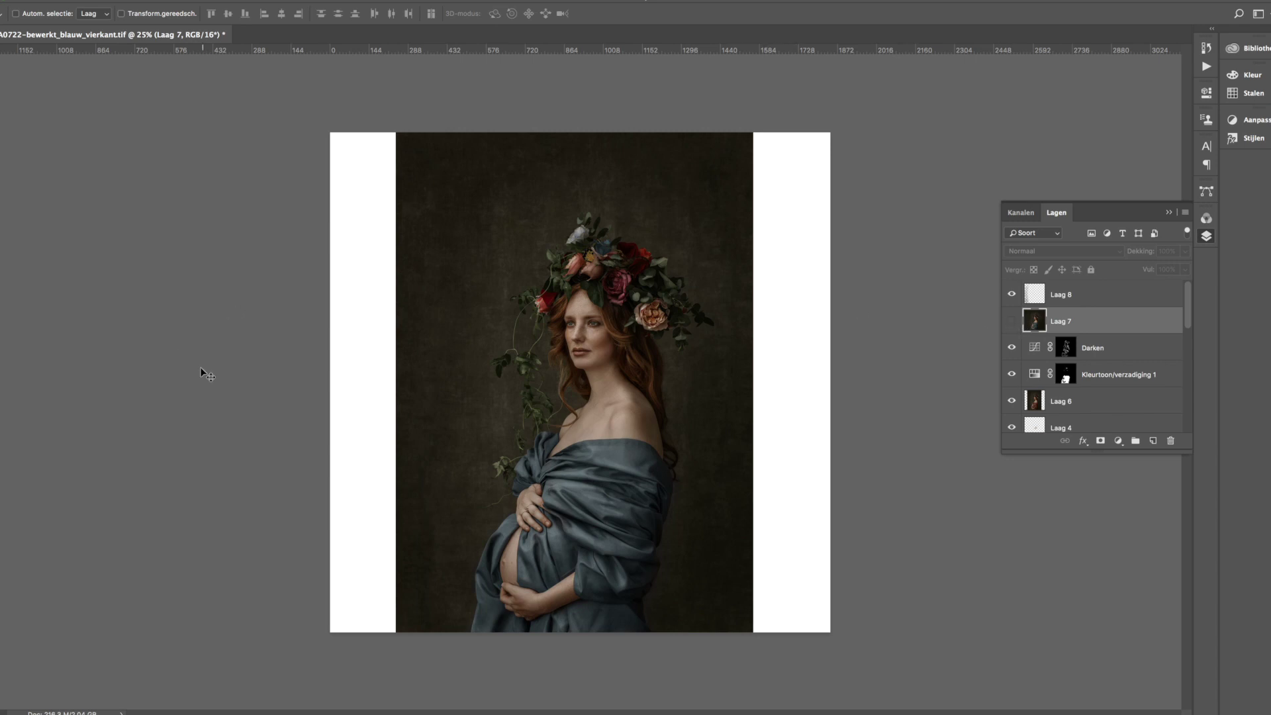
click(1011, 375)
click(1012, 375)
click(1012, 375)
click(1012, 374)
click(1011, 374)
click(1012, 375)
click(1100, 381)
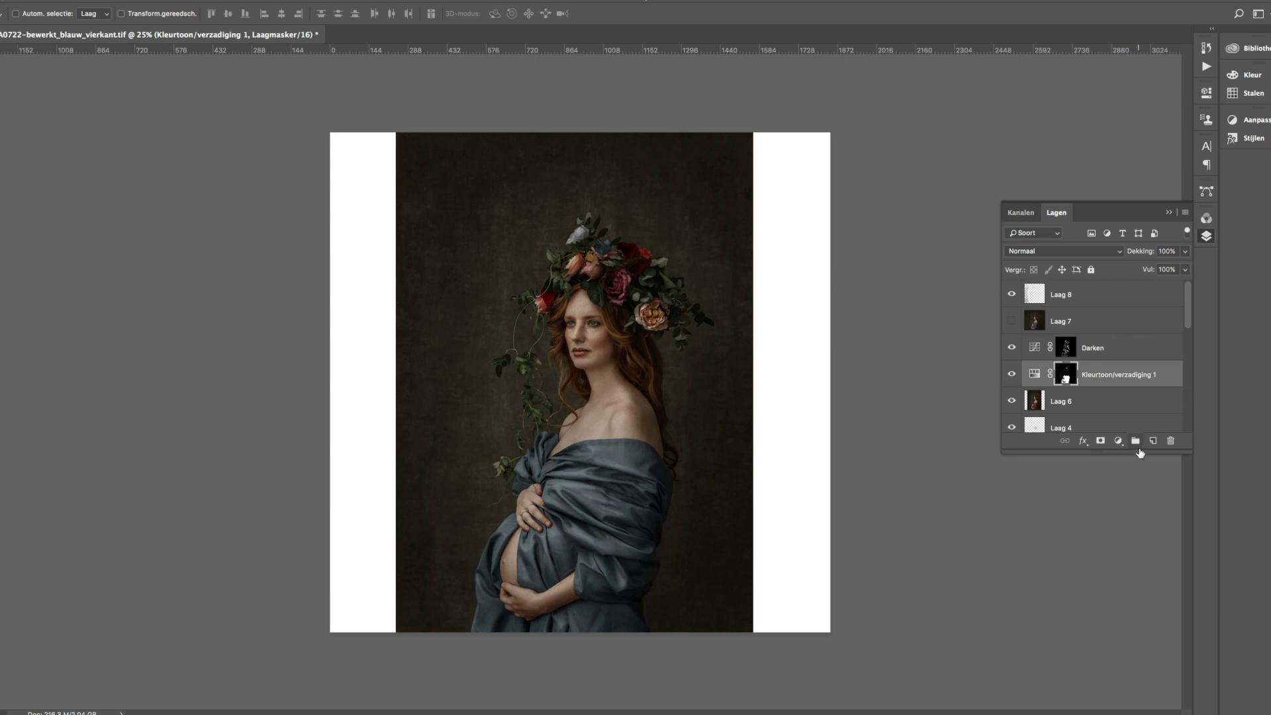
click(1118, 442)
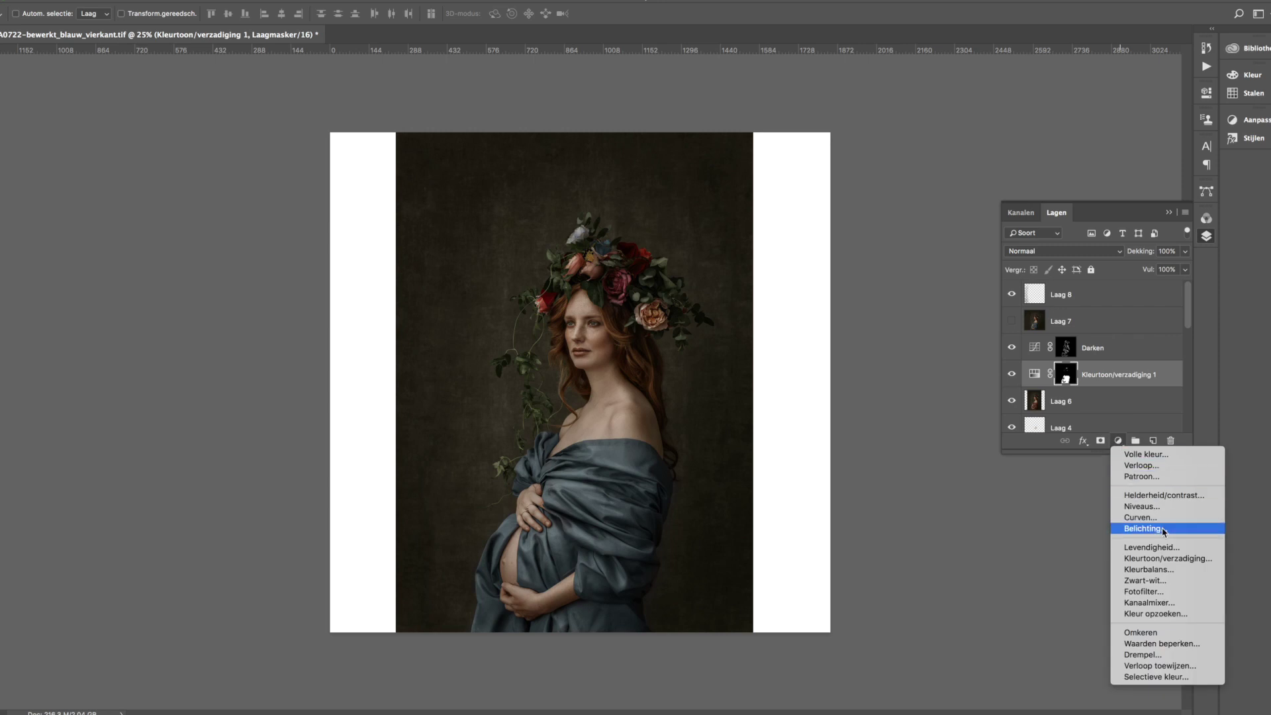
click(1166, 560)
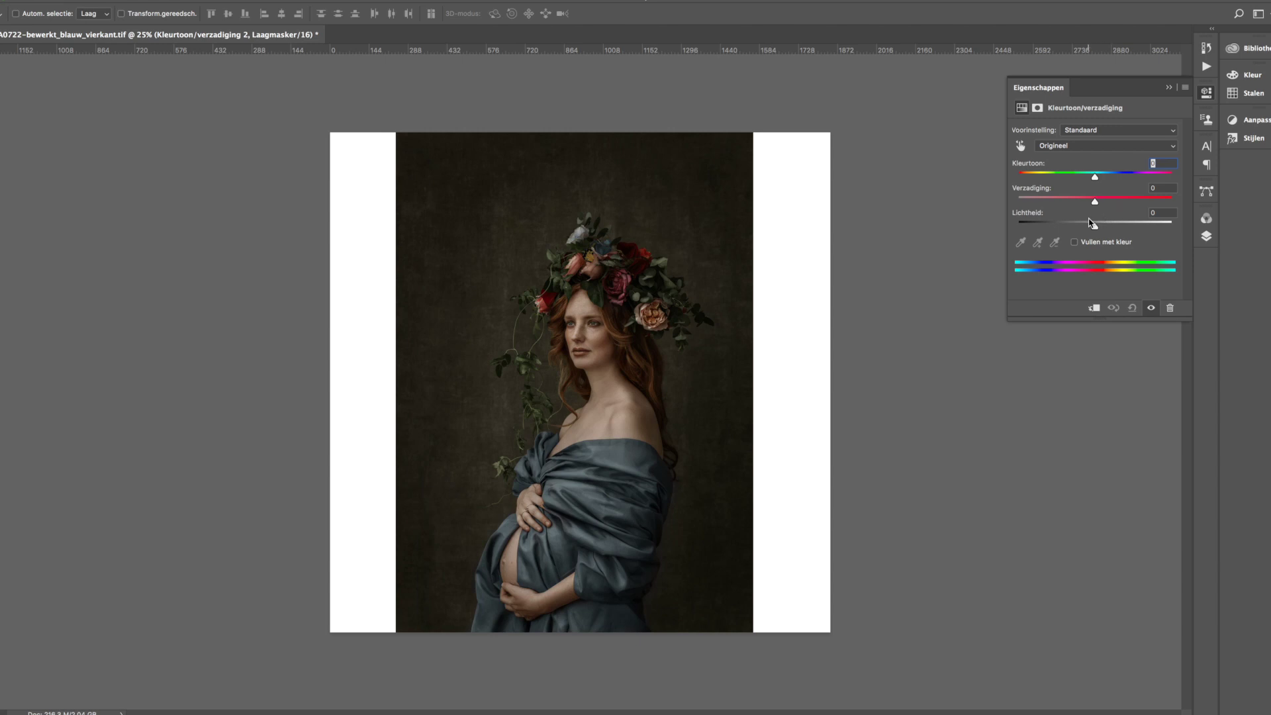
click(1205, 237)
drag(1041, 378, 1170, 440)
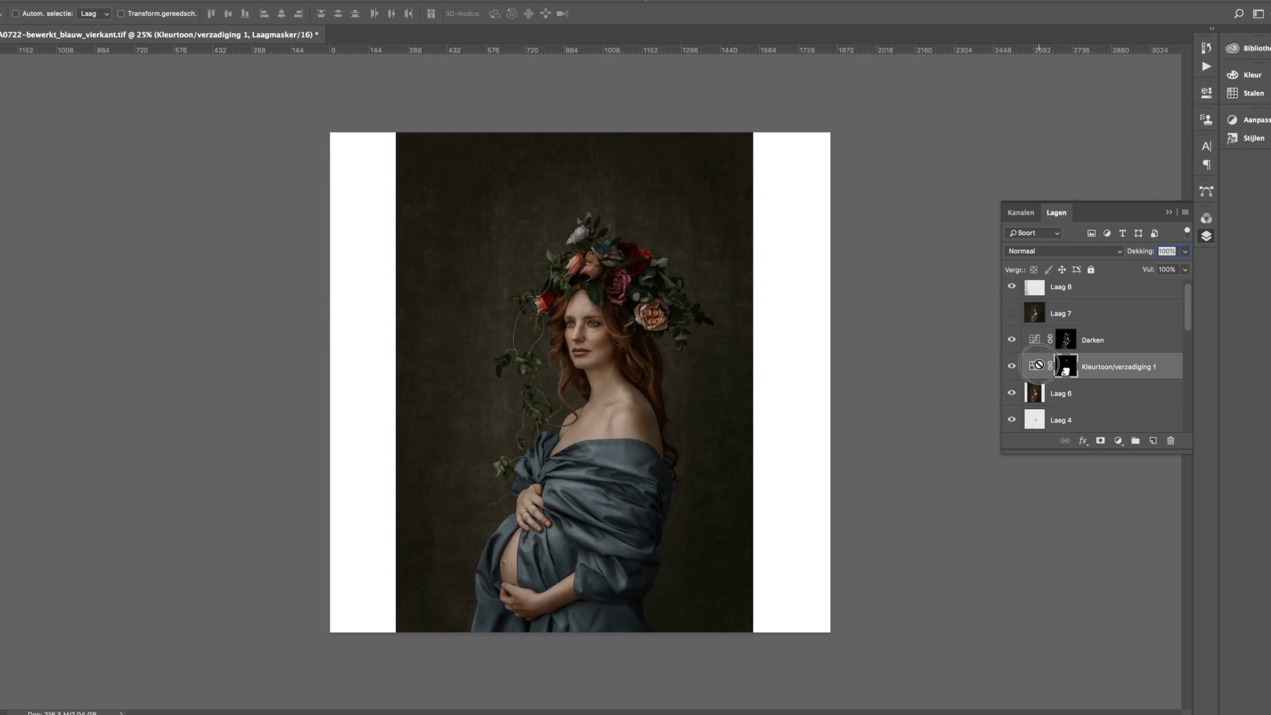
Open the settings of Kleurtoon/verzadiging 1 and examine its adjustment of the red tones (Rode tinten)
double_click(1039, 365)
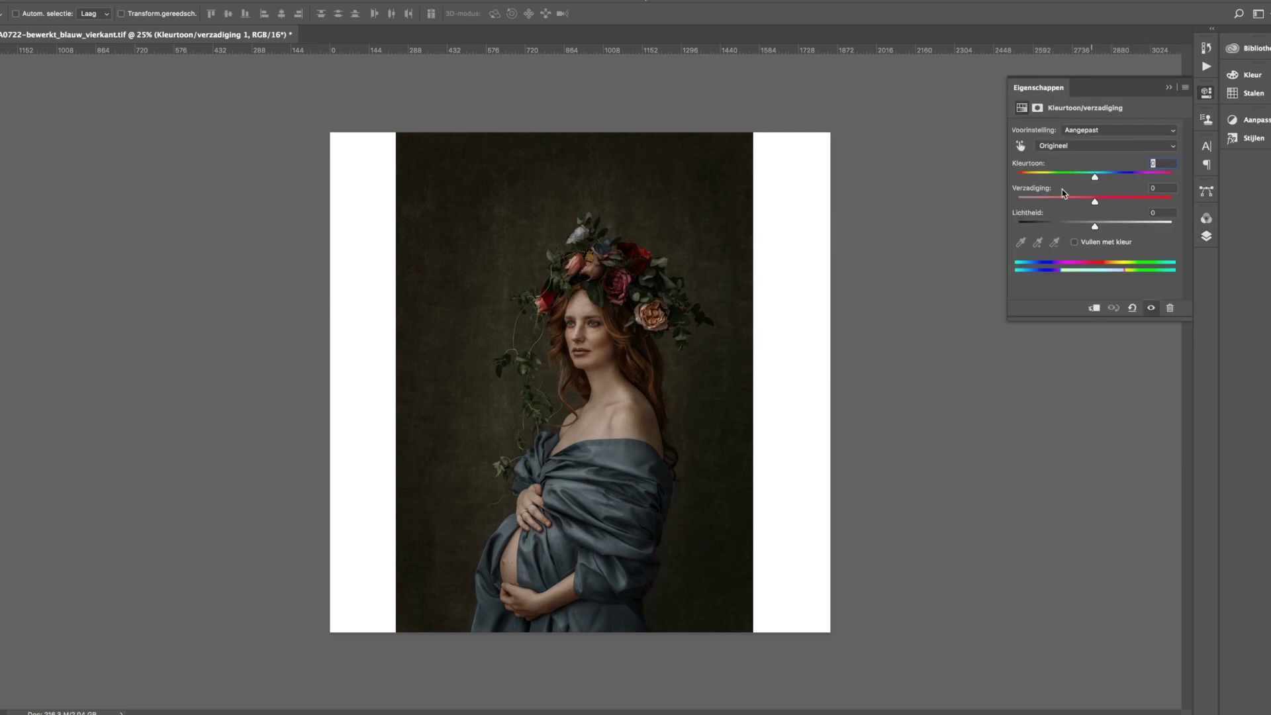
click(1021, 147)
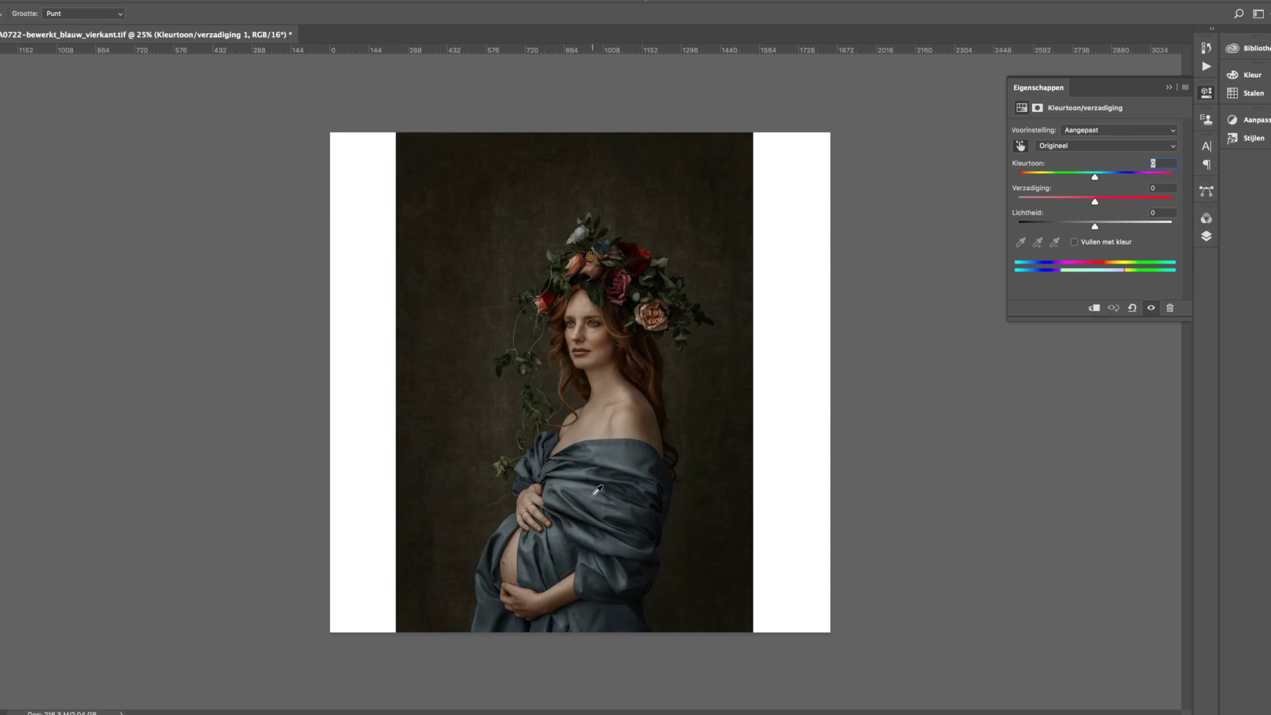
key(ctrl+z)
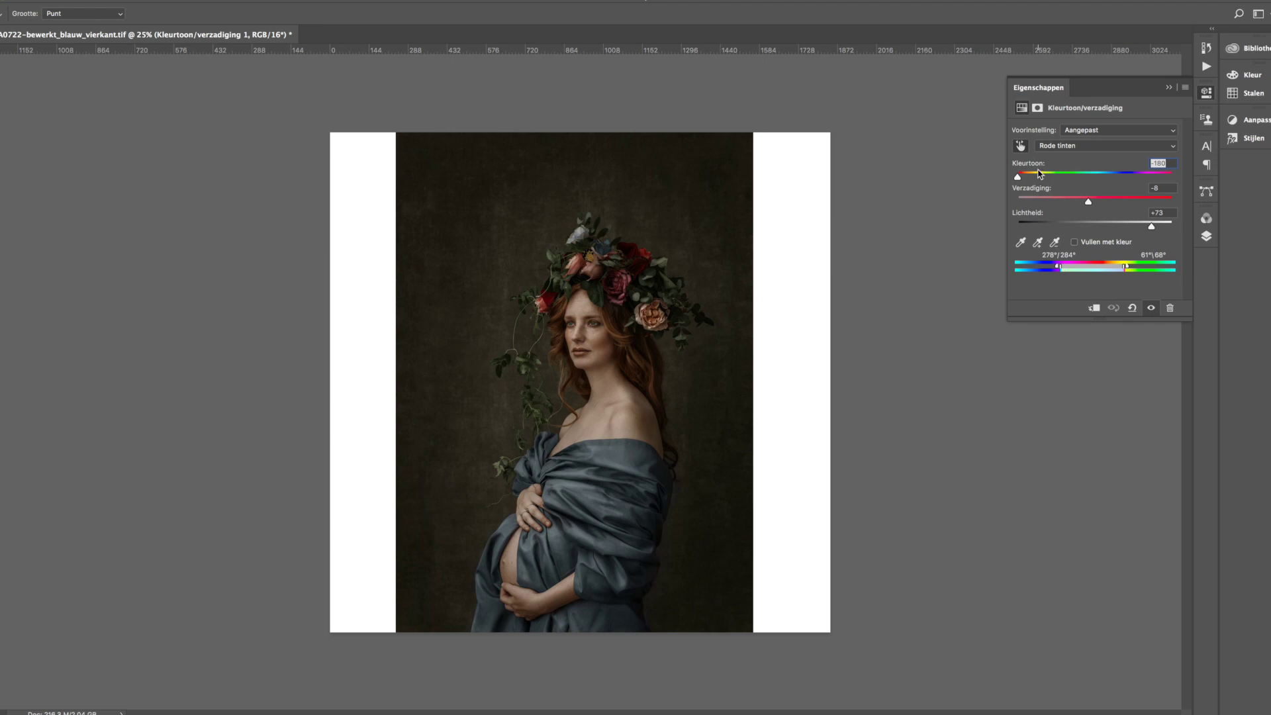
Hide Kleurtoon/verzadiging 1 and add a new Hue/Saturation (Kleurtoon/verzadiging) adjustment layer above it
click(1206, 236)
click(1012, 367)
click(1118, 441)
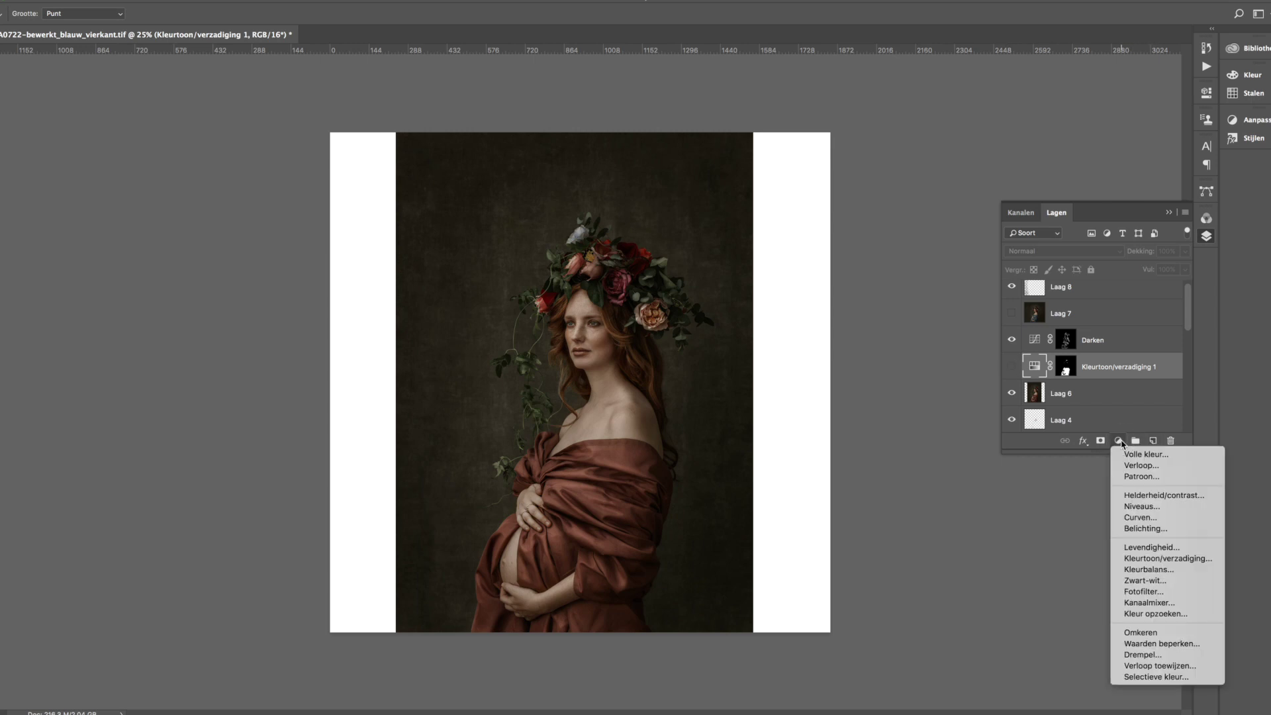
click(1163, 559)
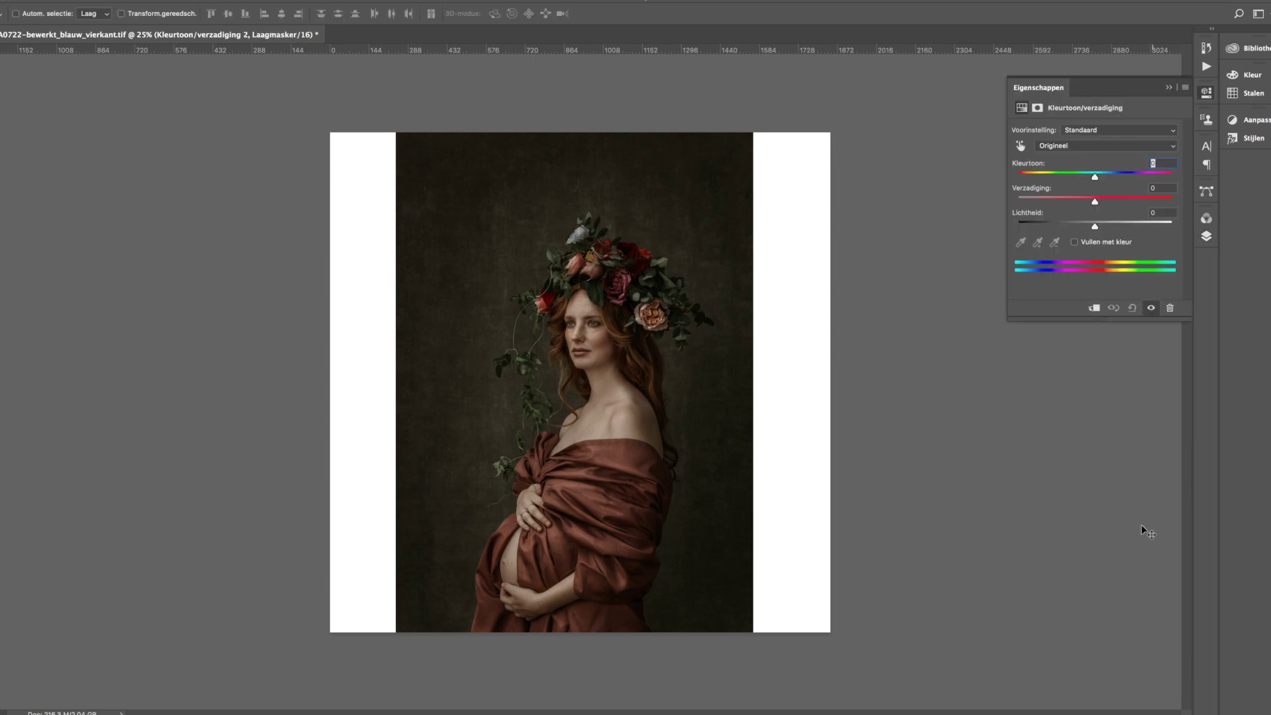
click(1207, 236)
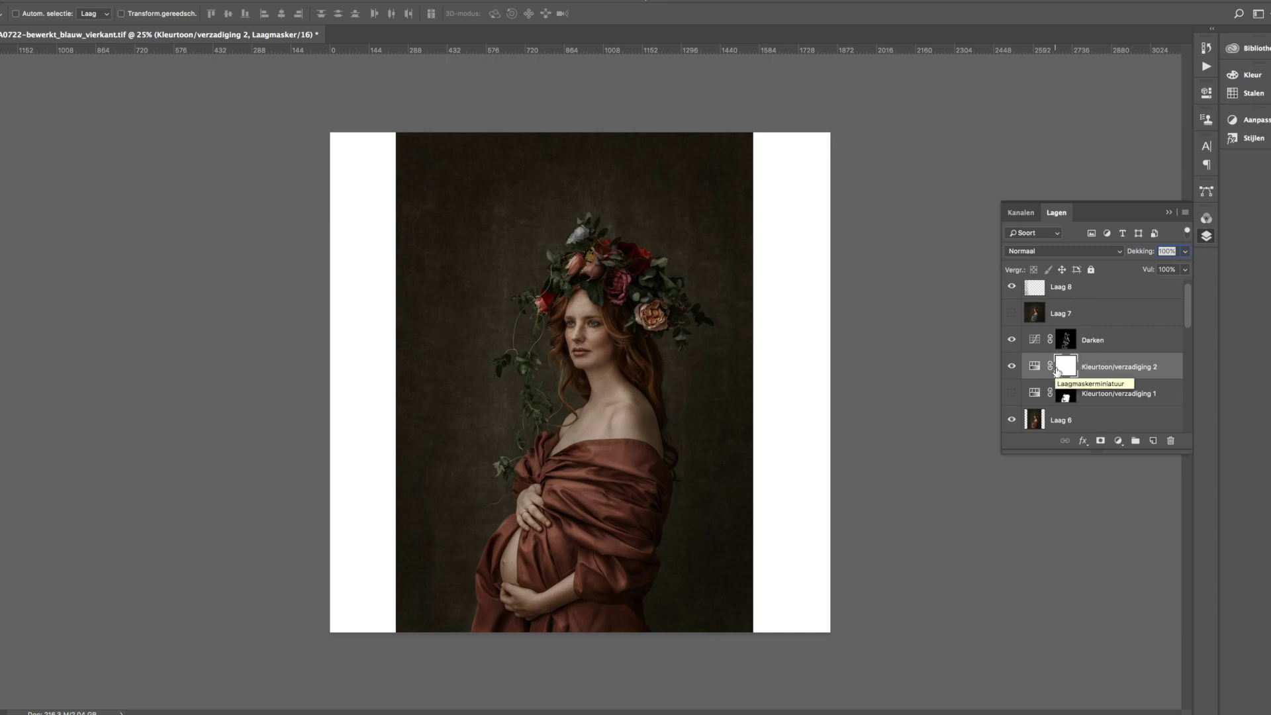
Invert the layer mask of Kleurtoon/verzadiging 2 to black and activate the Brush tool
key(super)
super+click(1056, 368)
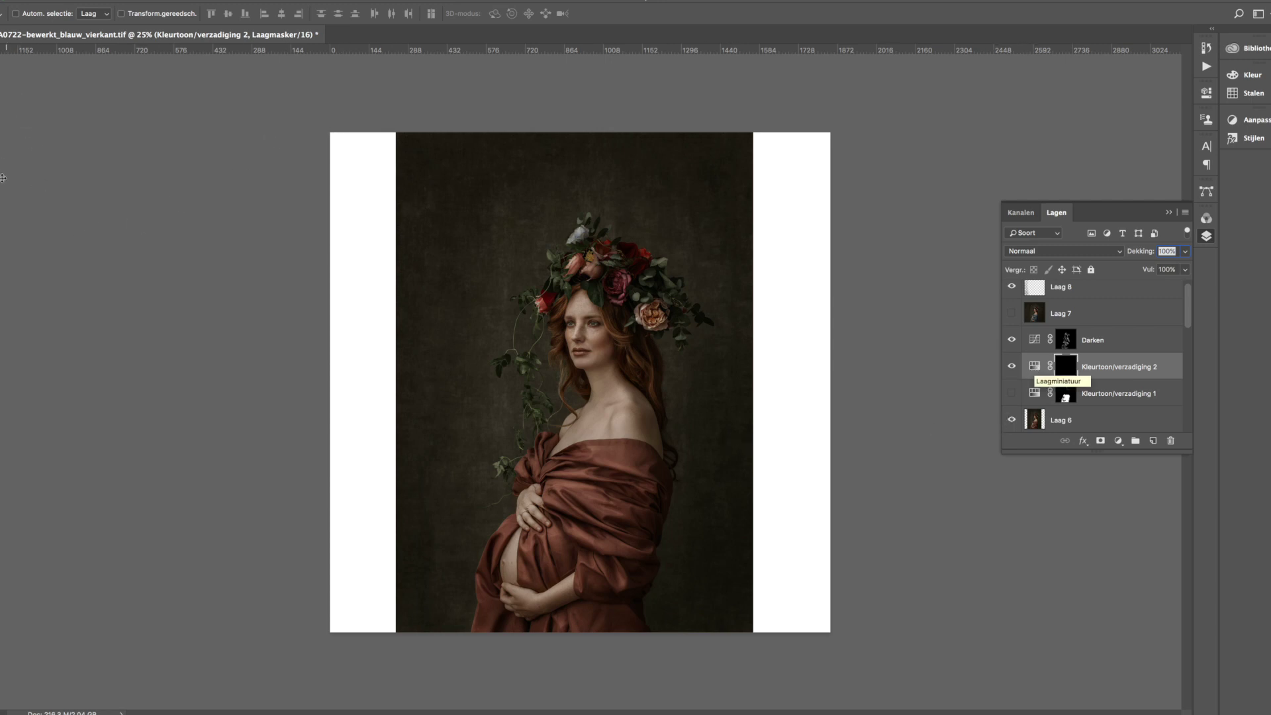
key(b)
right_click(2, 174)
click(21, 175)
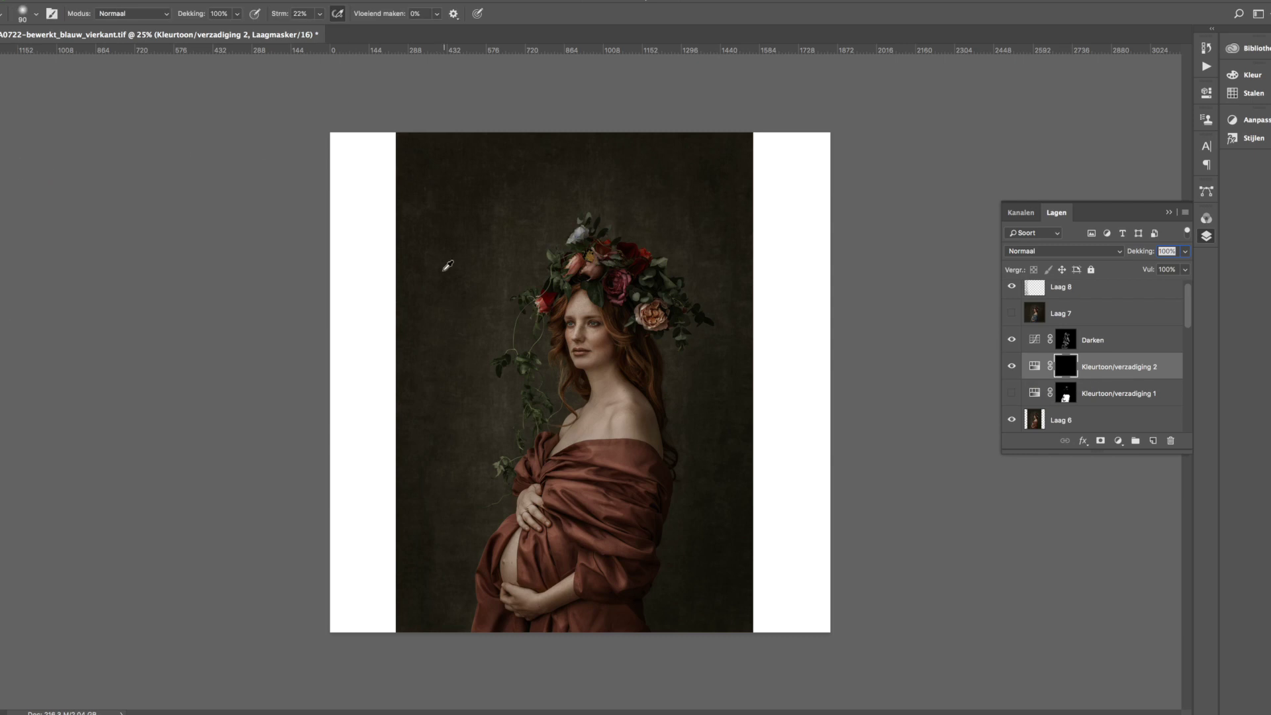
scroll(448, 266, up, 2)
scroll(420, 261, up, 15)
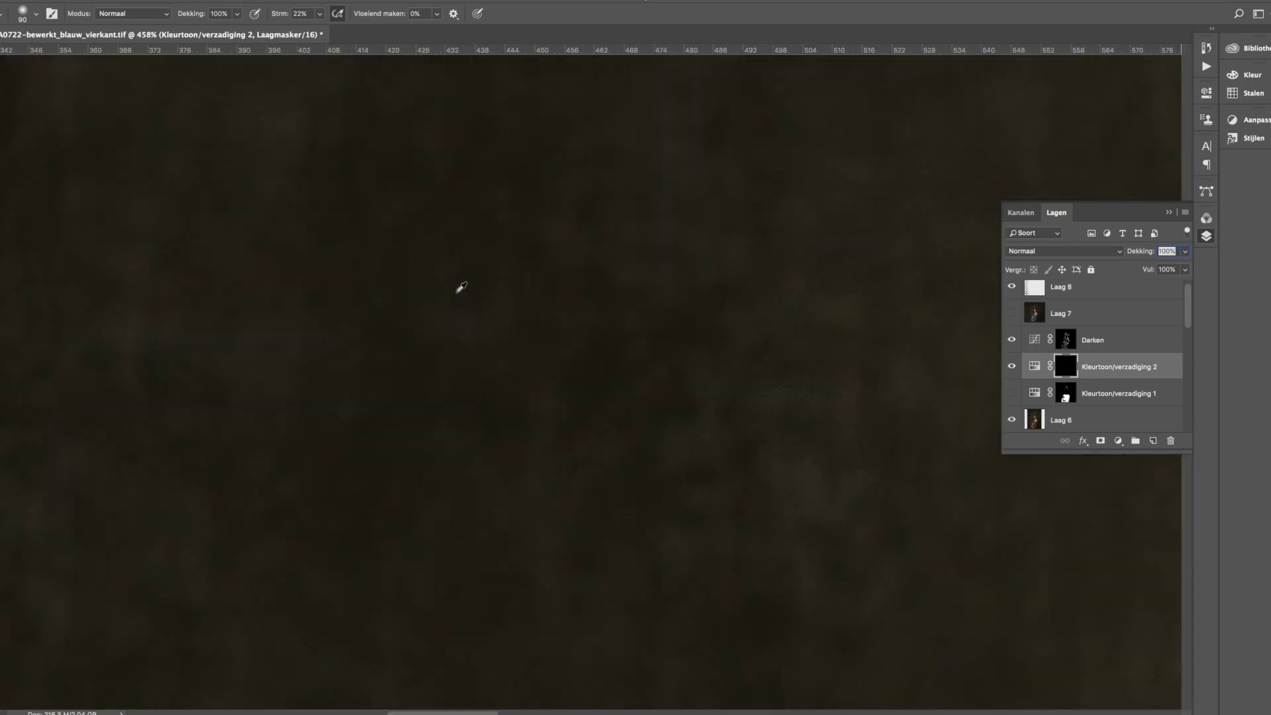
scroll(461, 288, down, 10)
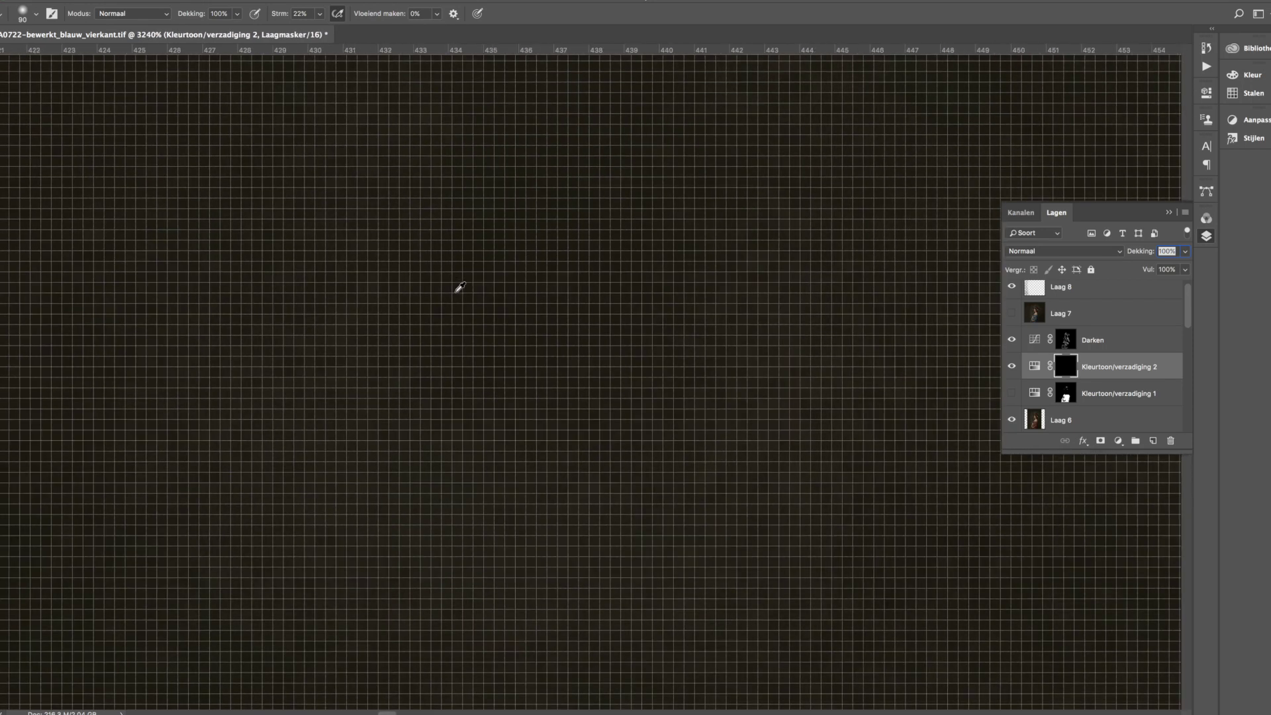
scroll(460, 287, down, 6)
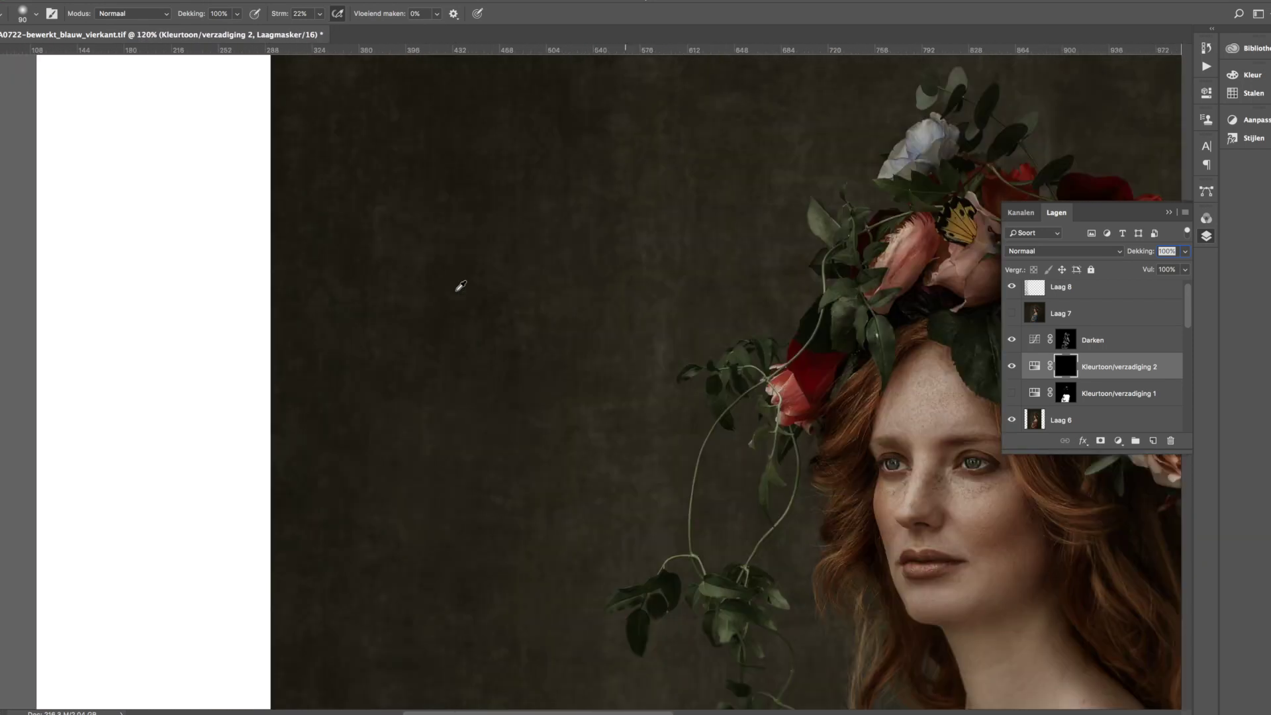
scroll(461, 287, down, 12)
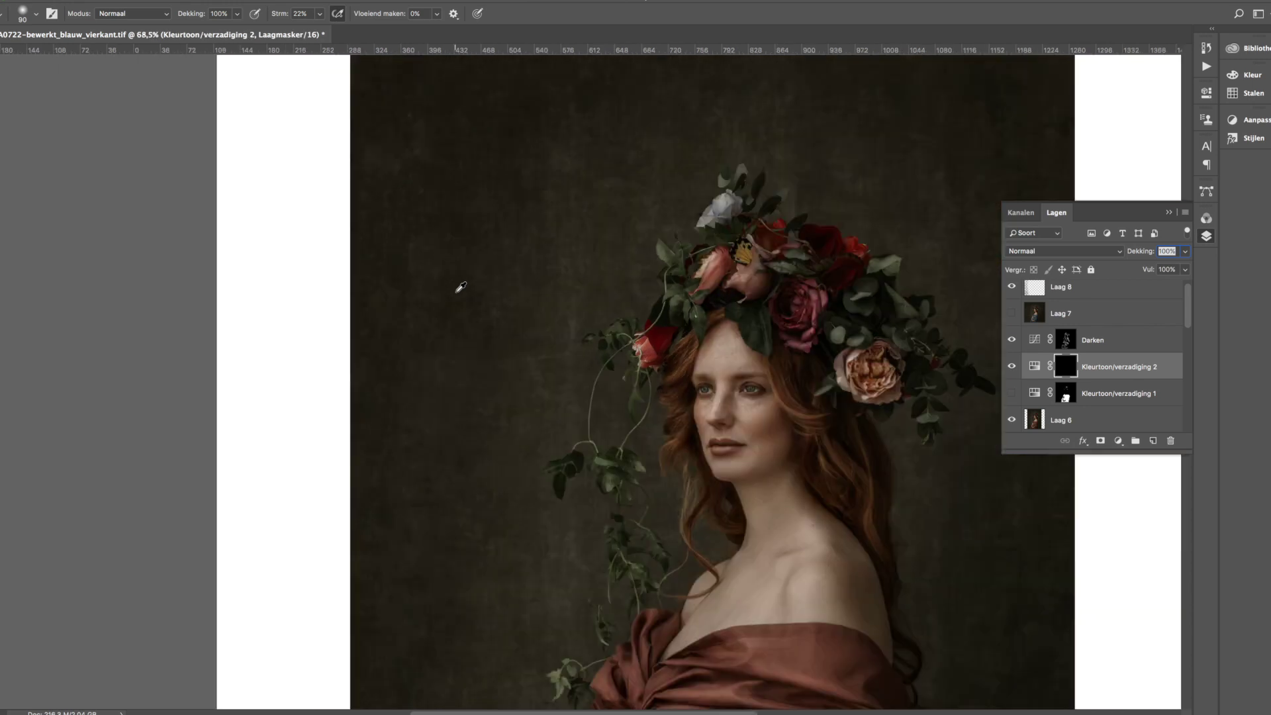
scroll(462, 287, up, 5)
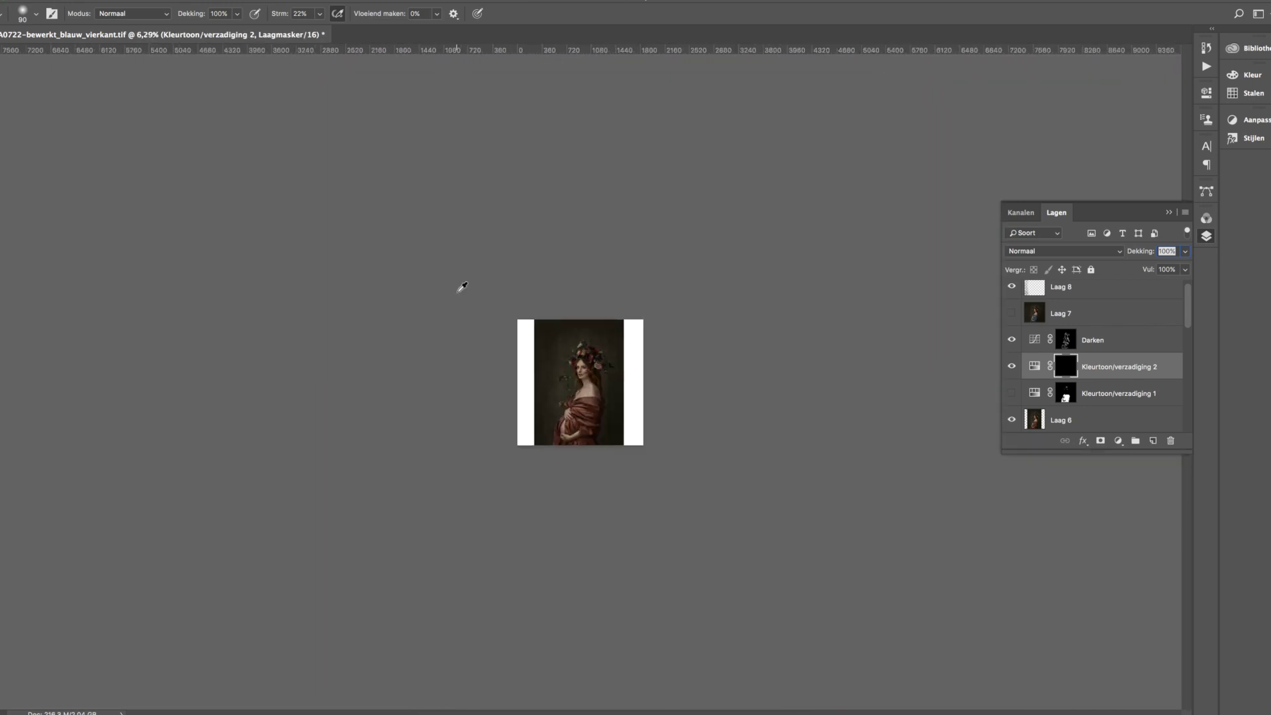
scroll(462, 285, up, 4)
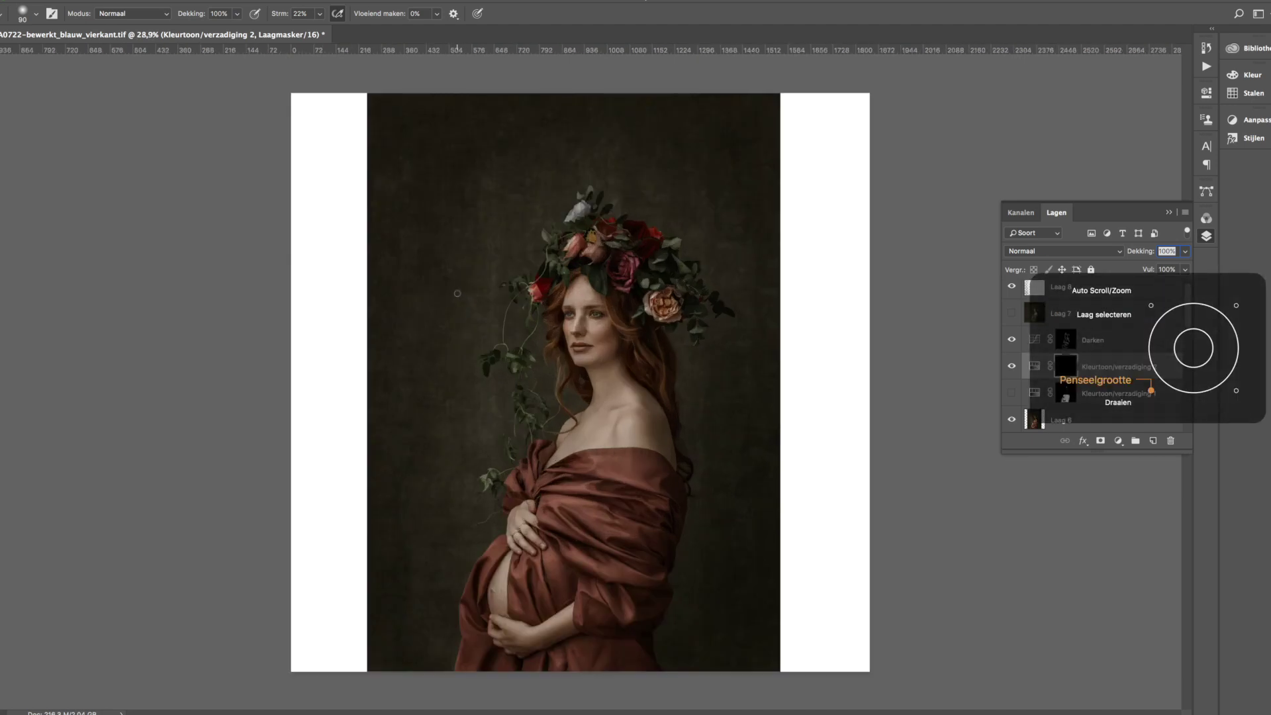
Paint the dress area white in the Kleurtoon/verzadiging 2 mask with a 600 px brush at 100% flow (Strm)
key(bracketright)
key(bracketright)
key(bracketright)
key(bracketright)
key(bracketright)
key(bracketright)
key(bracketright)
key(bracketright)
key(bracketright)
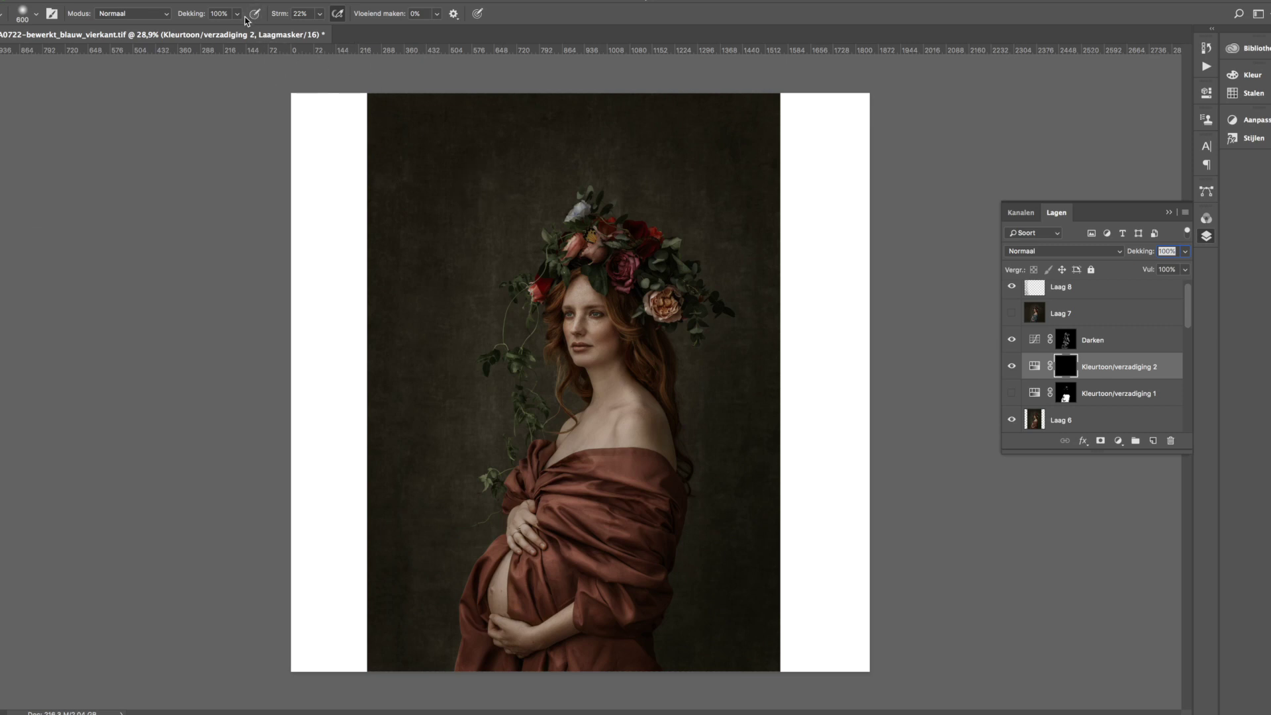
mouse_move(319, 13)
mouse_down()
mouse_move(401, 28)
mouse_move(572, 403)
mouse_move(660, 472)
mouse_move(658, 457)
mouse_move(641, 474)
mouse_up()
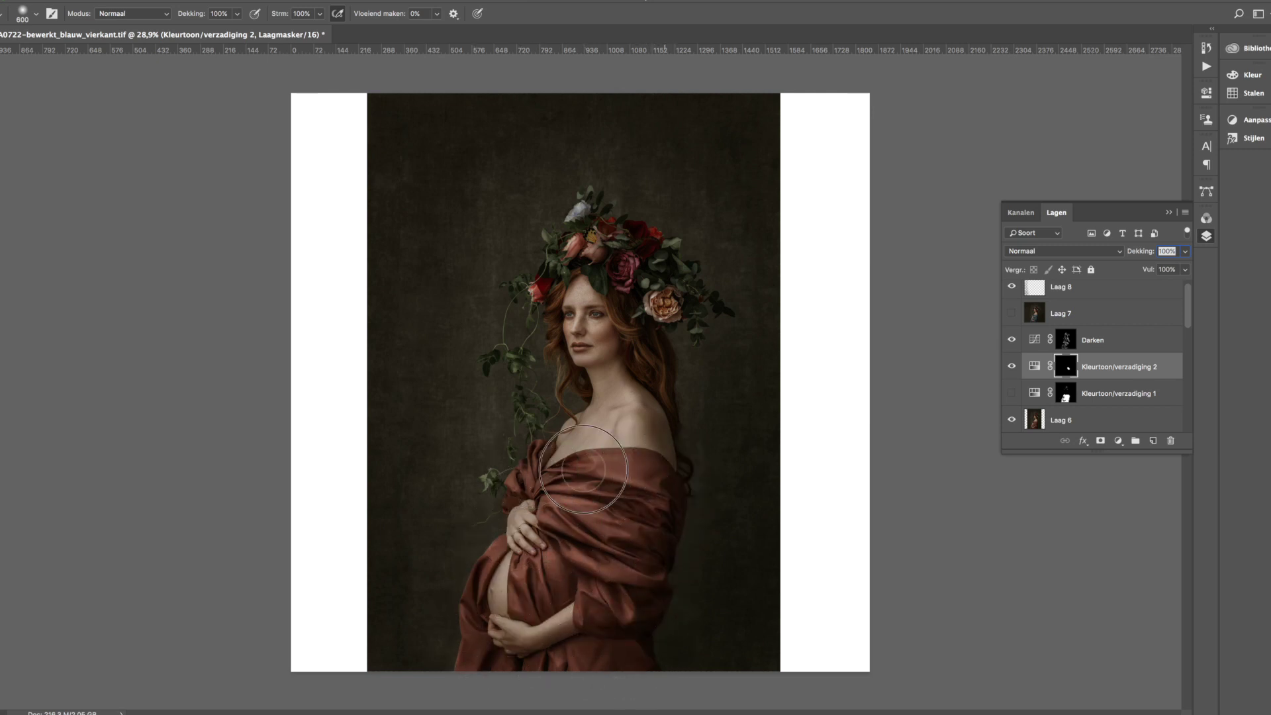
mouse_move(642, 469)
mouse_down()
mouse_move(666, 511)
mouse_move(650, 583)
mouse_move(582, 578)
mouse_move(573, 519)
mouse_up()
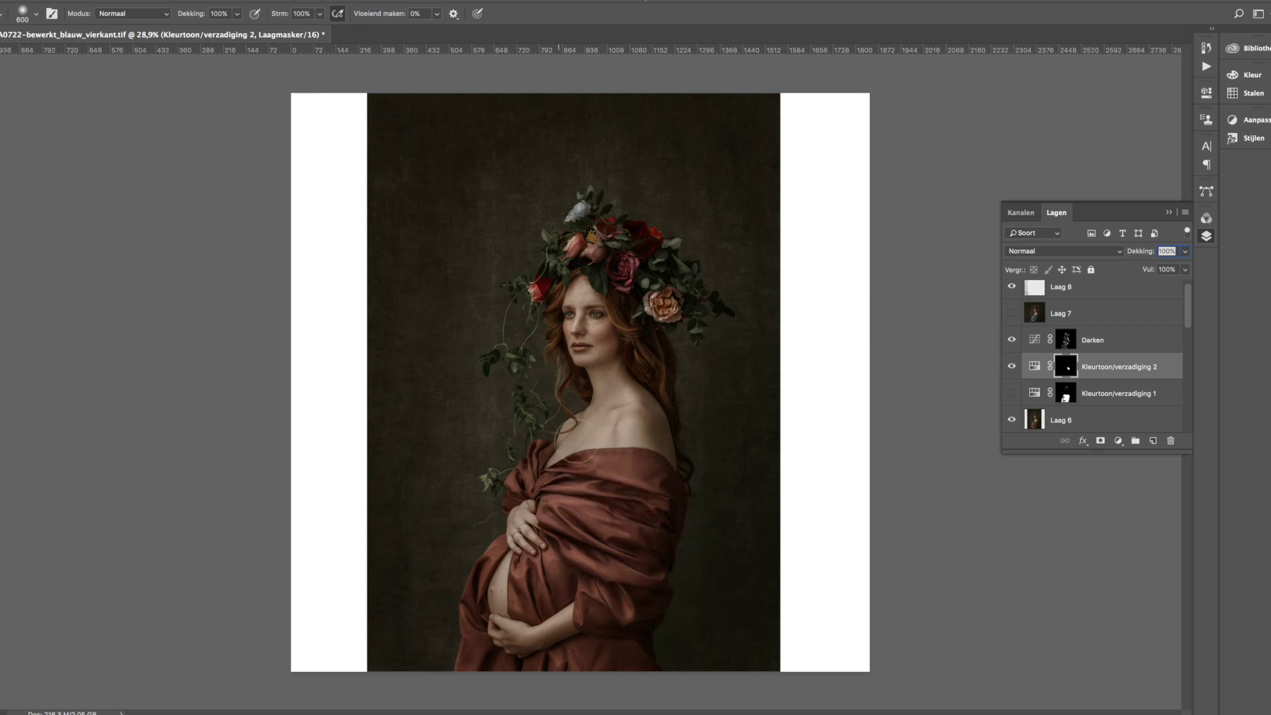
Open the settings of Kleurtoon/verzadiging 2 and sample the dress to target its red tones (Rode tinten)
click(1038, 365)
double_click(1041, 366)
click(1021, 145)
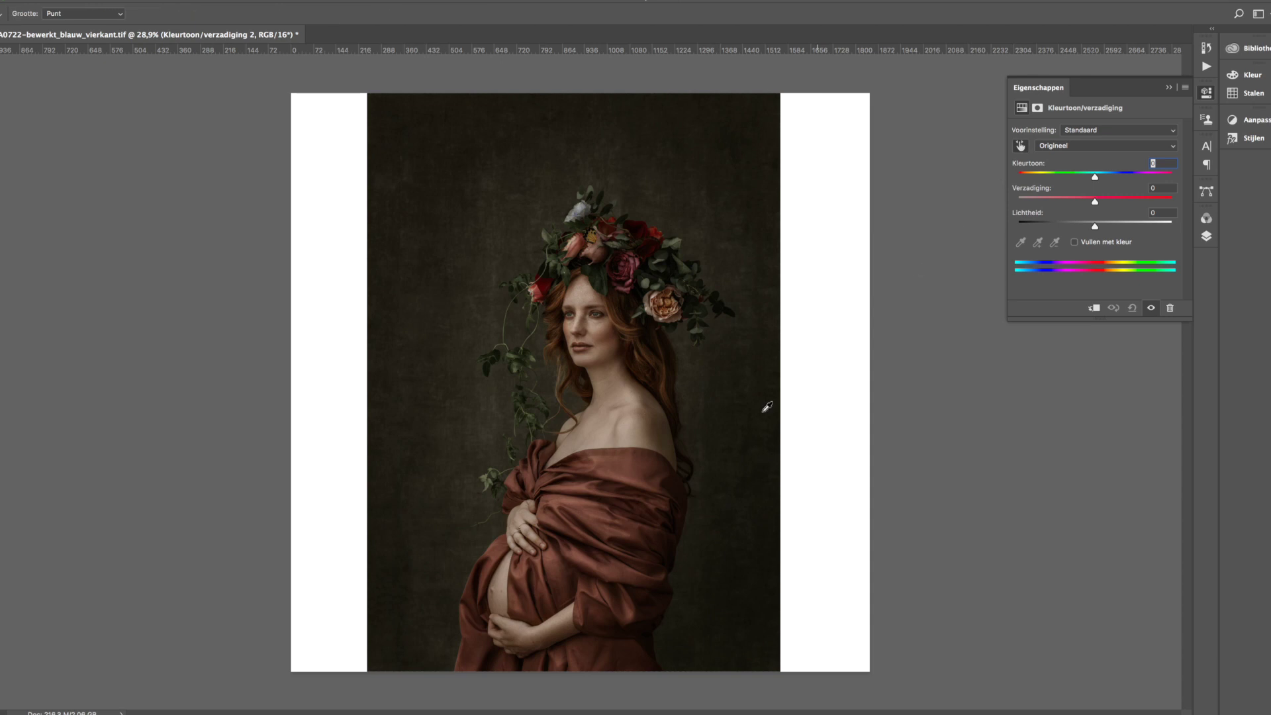
click(606, 460)
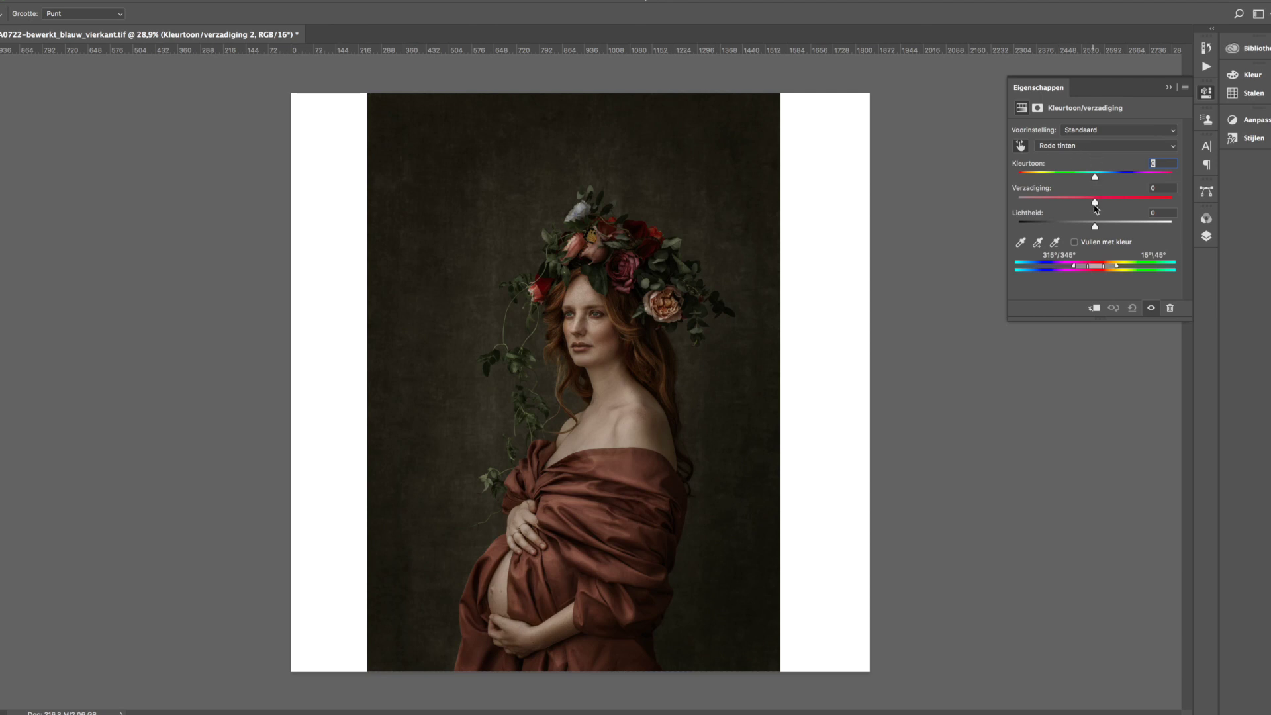
Try purple and green dress colours by shifting the hue, with saturation at -51 and lightness at -44
drag(1095, 177, 1059, 226)
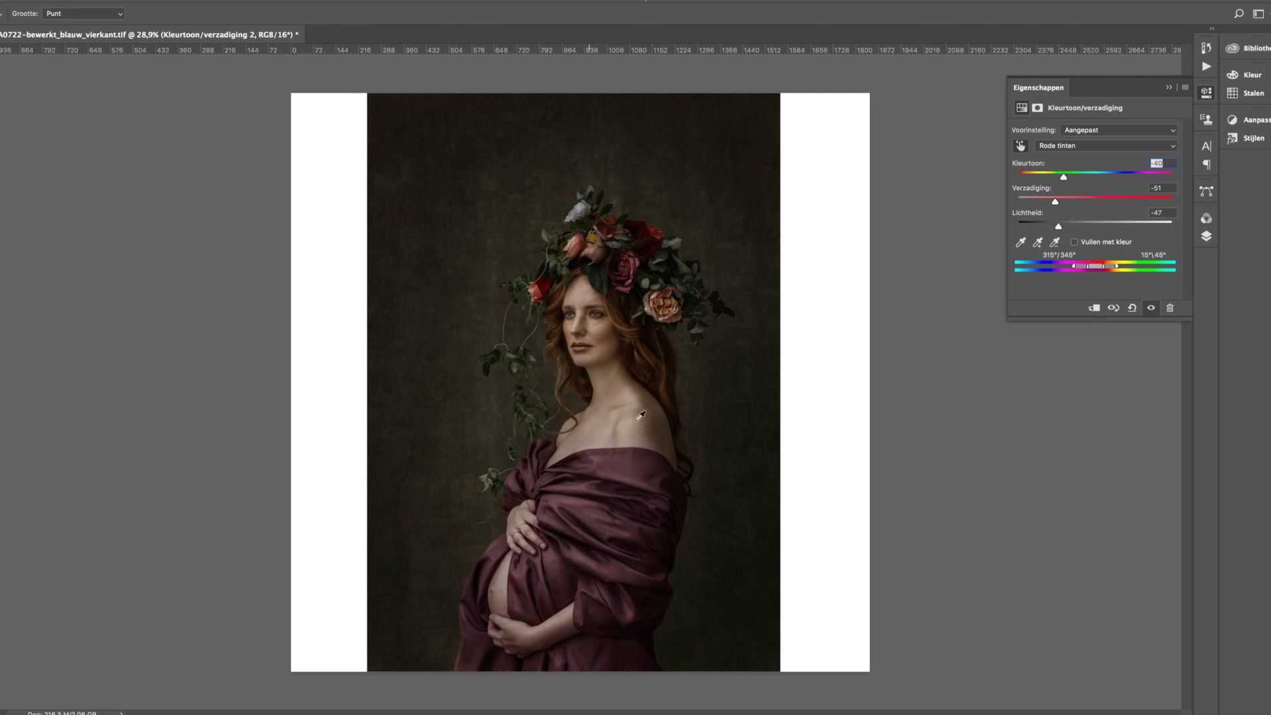
mouse_move(1059, 225)
mouse_down()
mouse_move(1144, 219)
mouse_move(1026, 225)
mouse_move(1104, 217)
mouse_move(1057, 213)
mouse_move(1042, 228)
mouse_move(1137, 223)
mouse_move(1061, 224)
mouse_up()
drag(1064, 177, 1138, 174)
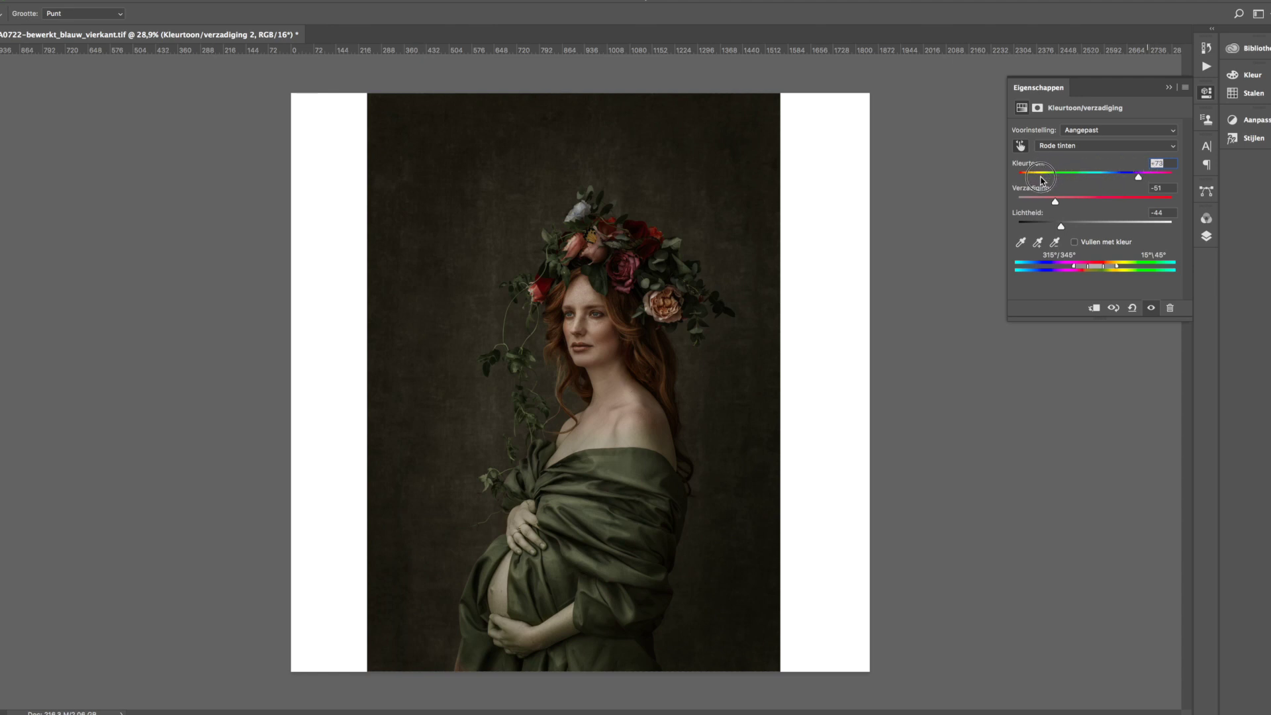
drag(1141, 179, 1089, 180)
Switch to Lightroom and compare the edited portrait versions with the red, yellow and blue dress
mouse_move(646, 699)
click(684, 700)
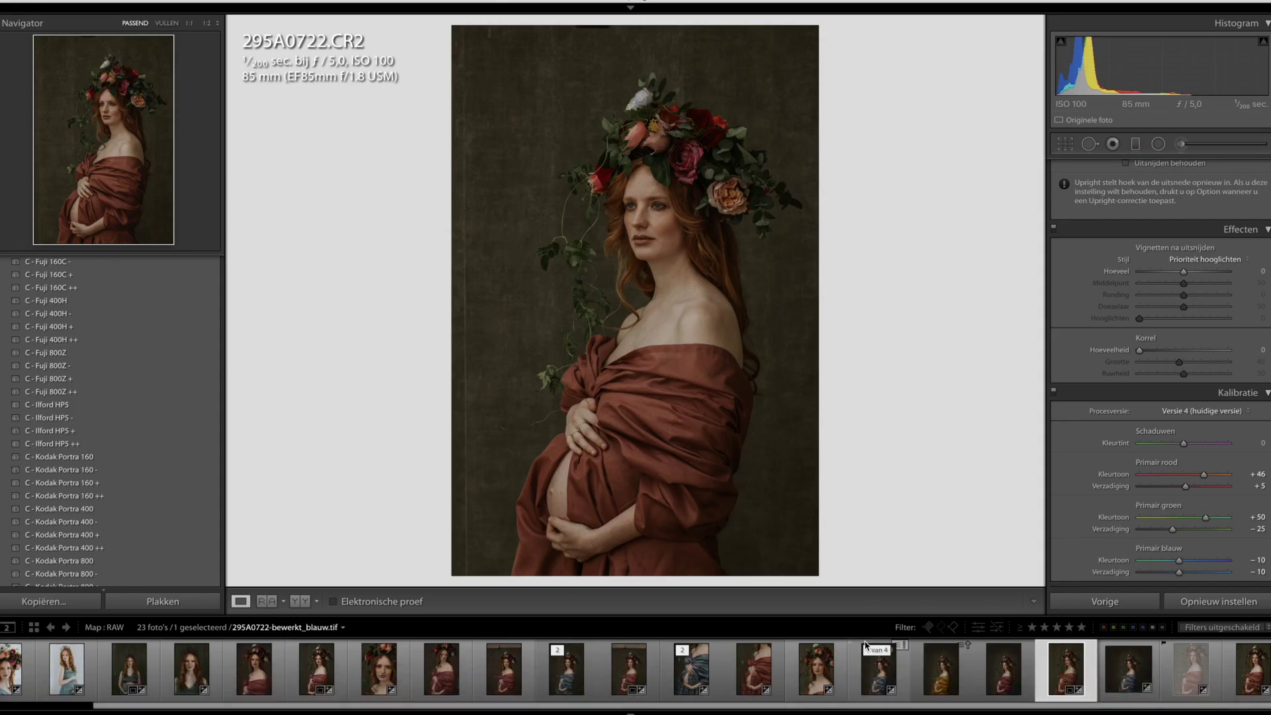
click(1011, 676)
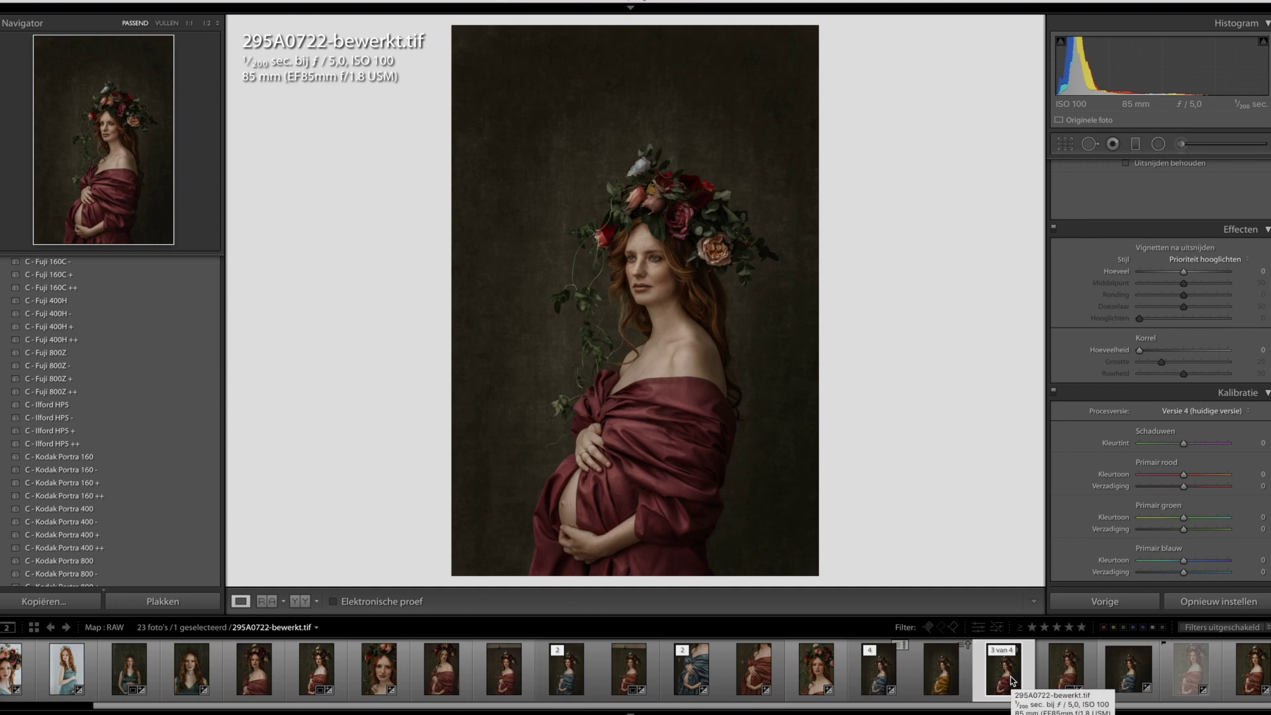
click(954, 685)
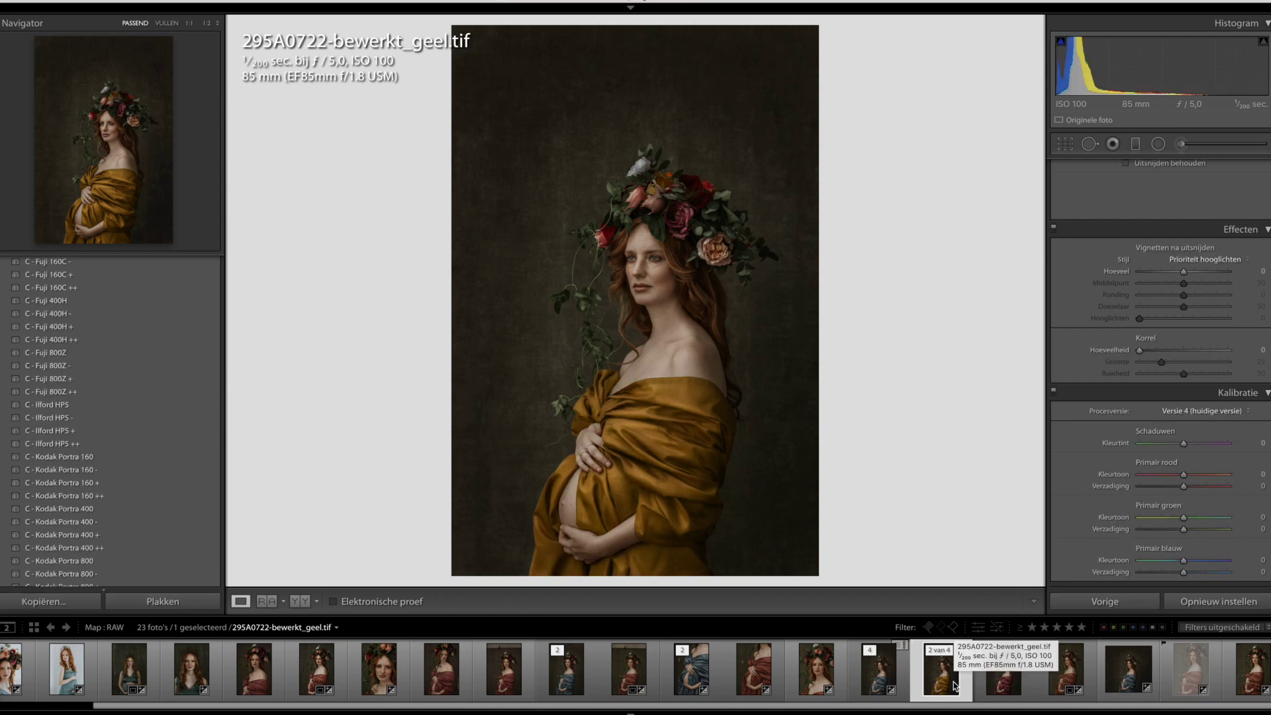
click(1132, 676)
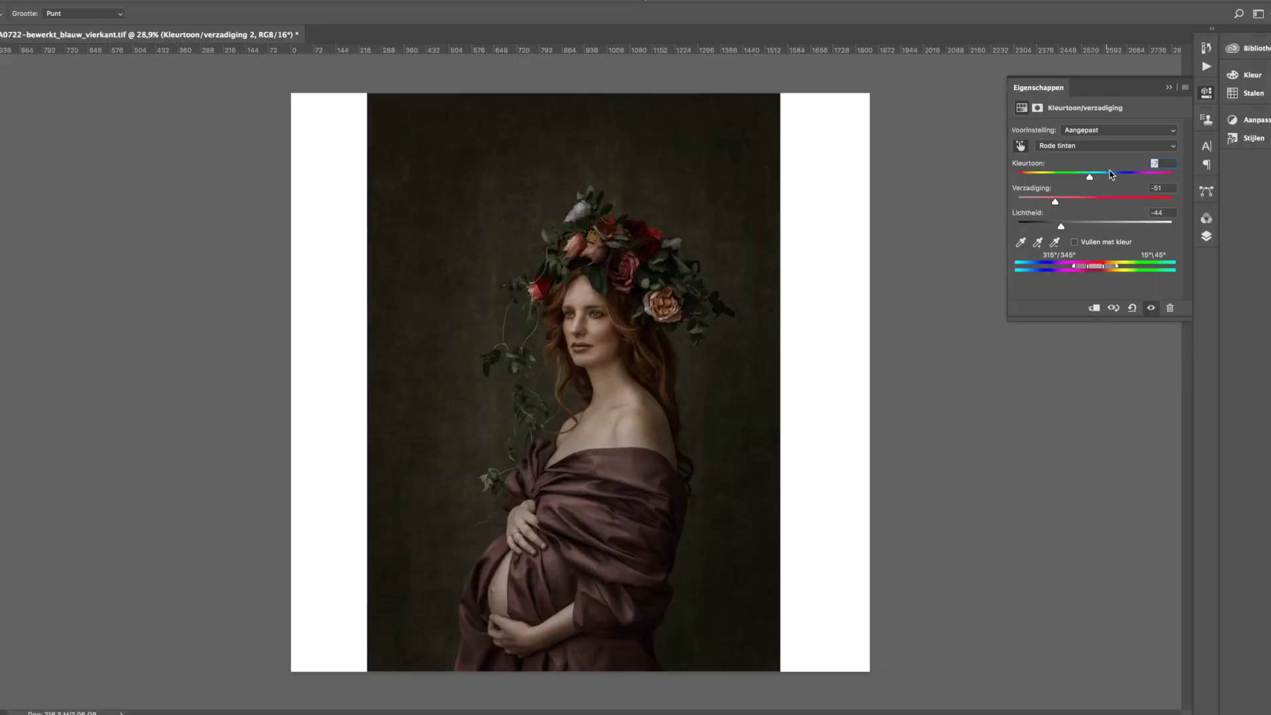
Set the red tones' hue to -180 and widen the affected colour range to 295°/319° and 43°\71°
drag(1090, 176, 1016, 172)
key(ctrl+plus)
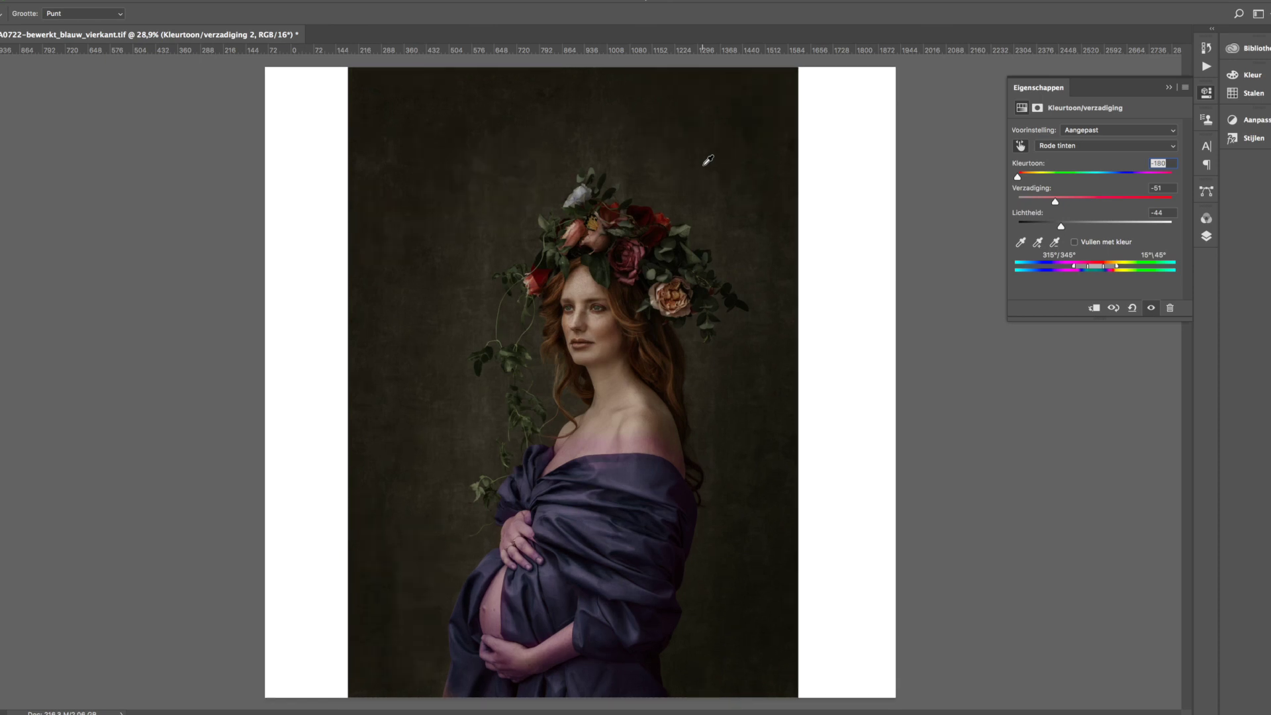
key(ctrl+plus)
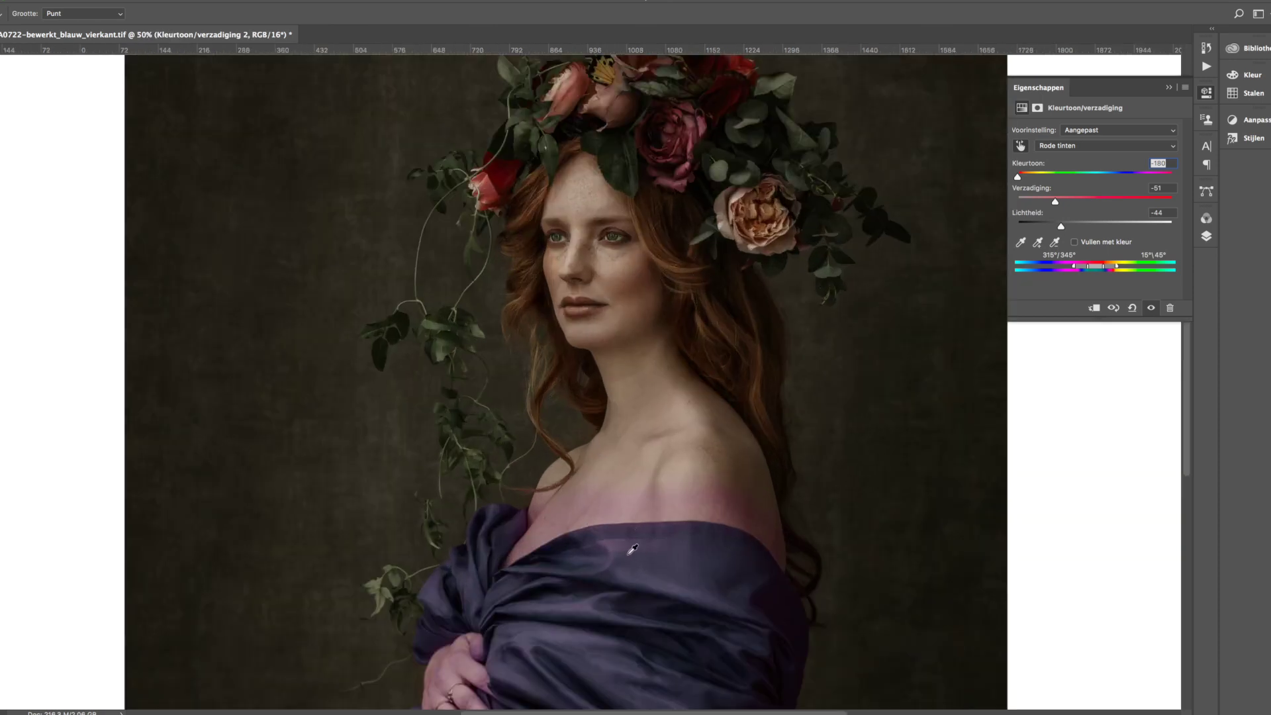
key(ctrl+plus)
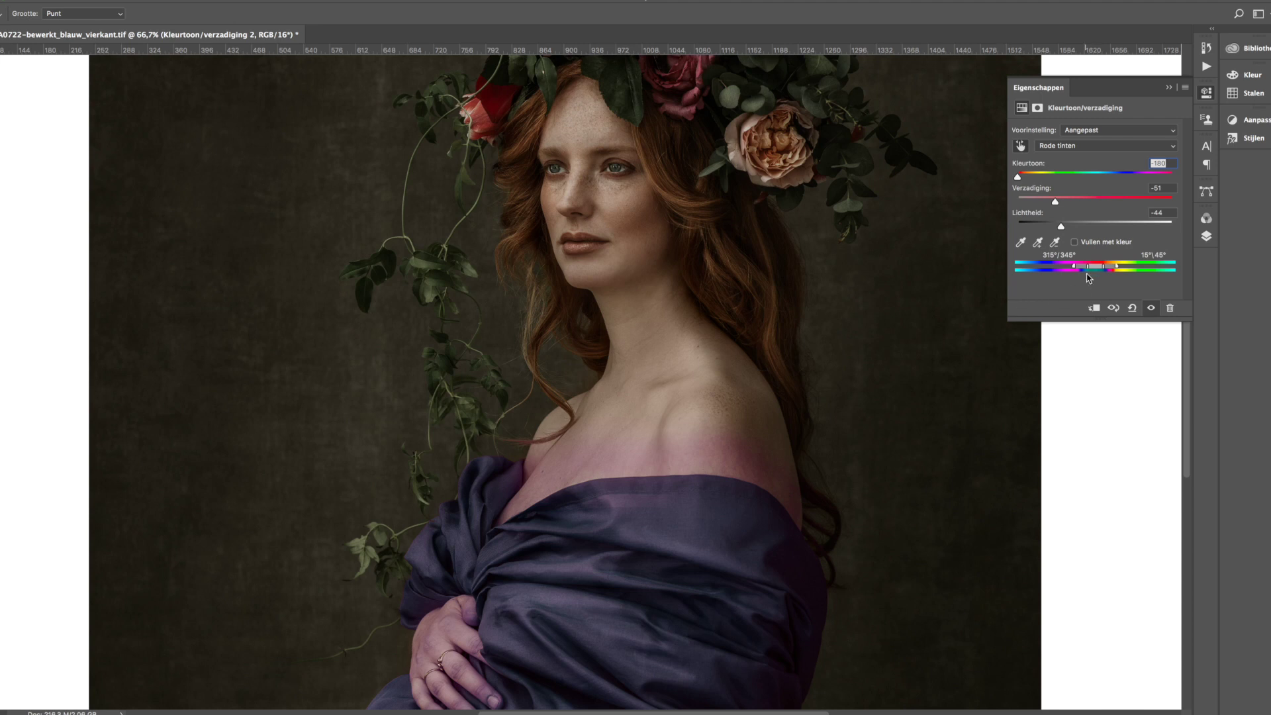
drag(1077, 270, 1132, 267)
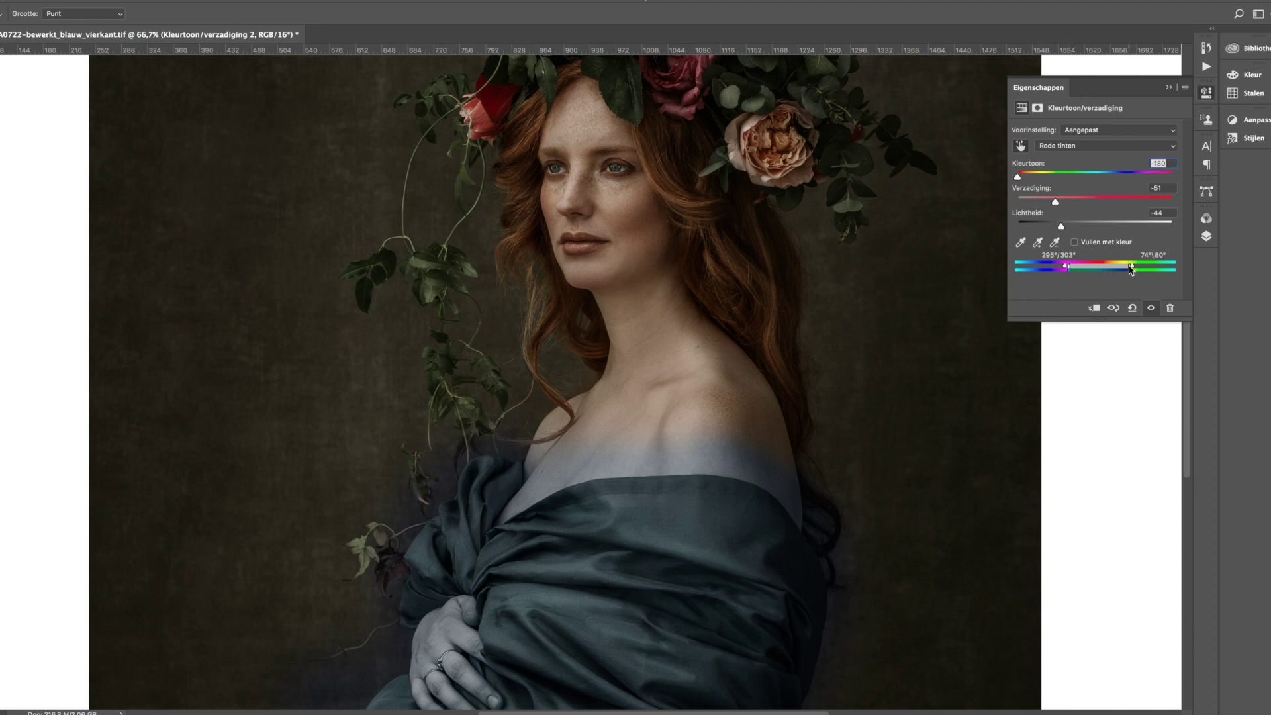
mouse_move(1132, 267)
mouse_down()
mouse_move(1077, 271)
mouse_move(1128, 269)
mouse_up()
Try a purple dress with hue -122, saturation +10 and lightness -33
drag(1018, 179, 1071, 228)
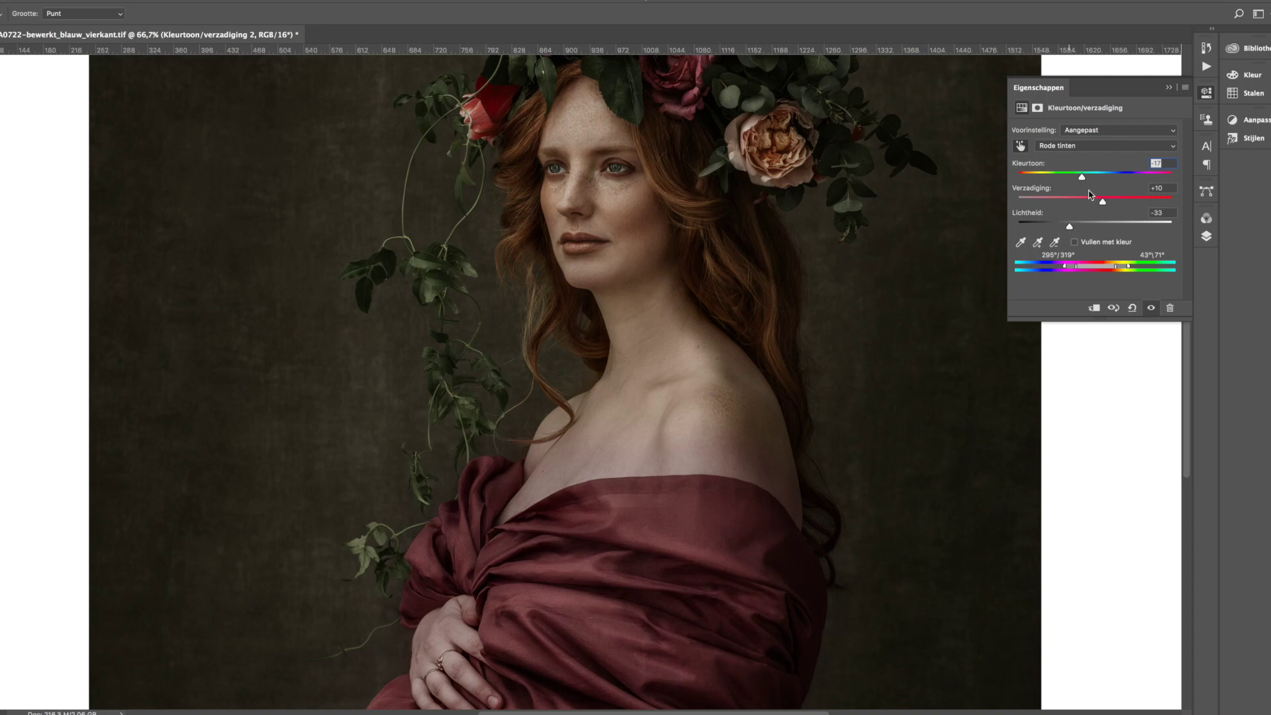
drag(1082, 178, 1036, 179)
key(ctrl+minus)
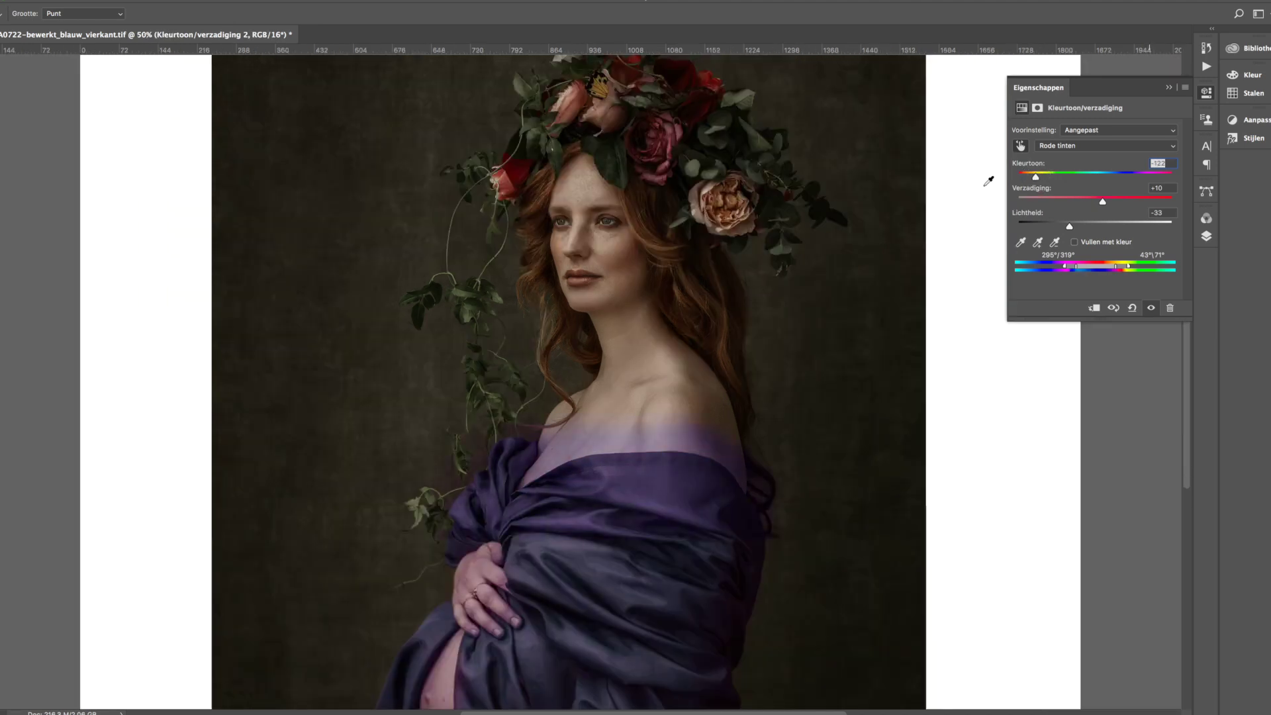
key(ctrl+minus)
key(ctrl+minus)
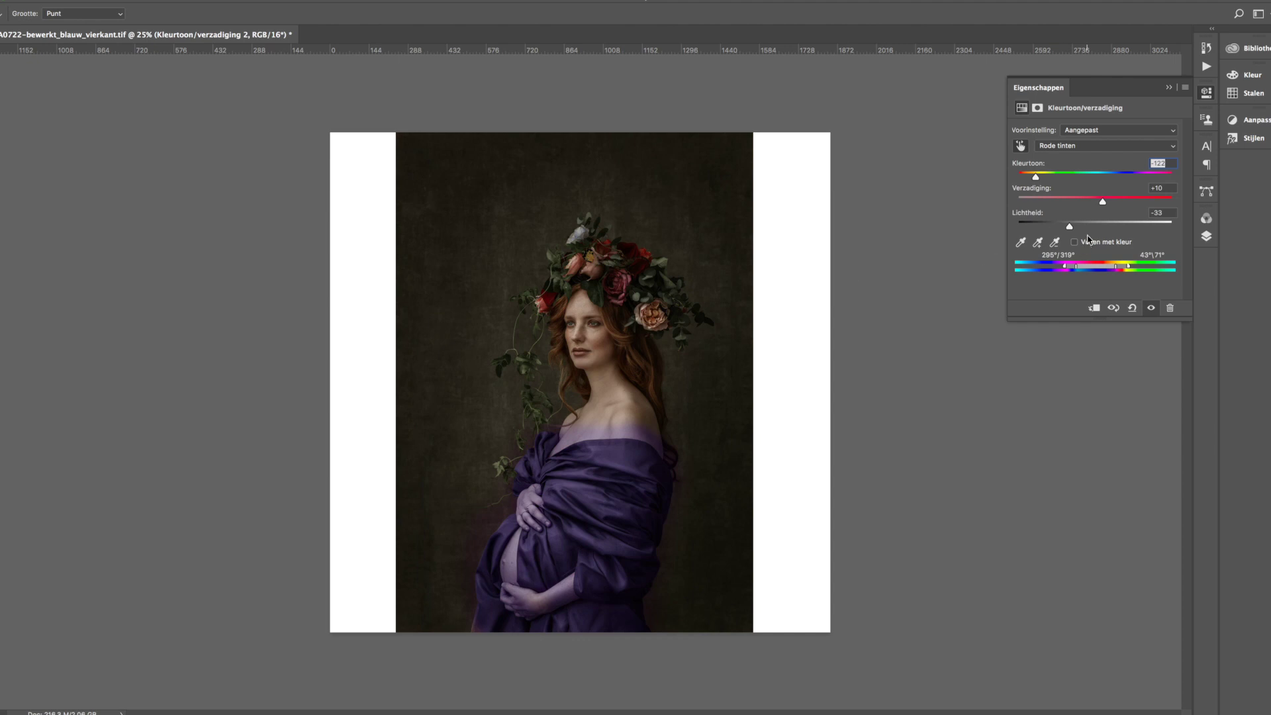
Recolour the dress yellow with hue +29, saturation +52 and lightness -13
drag(1038, 179, 1137, 206)
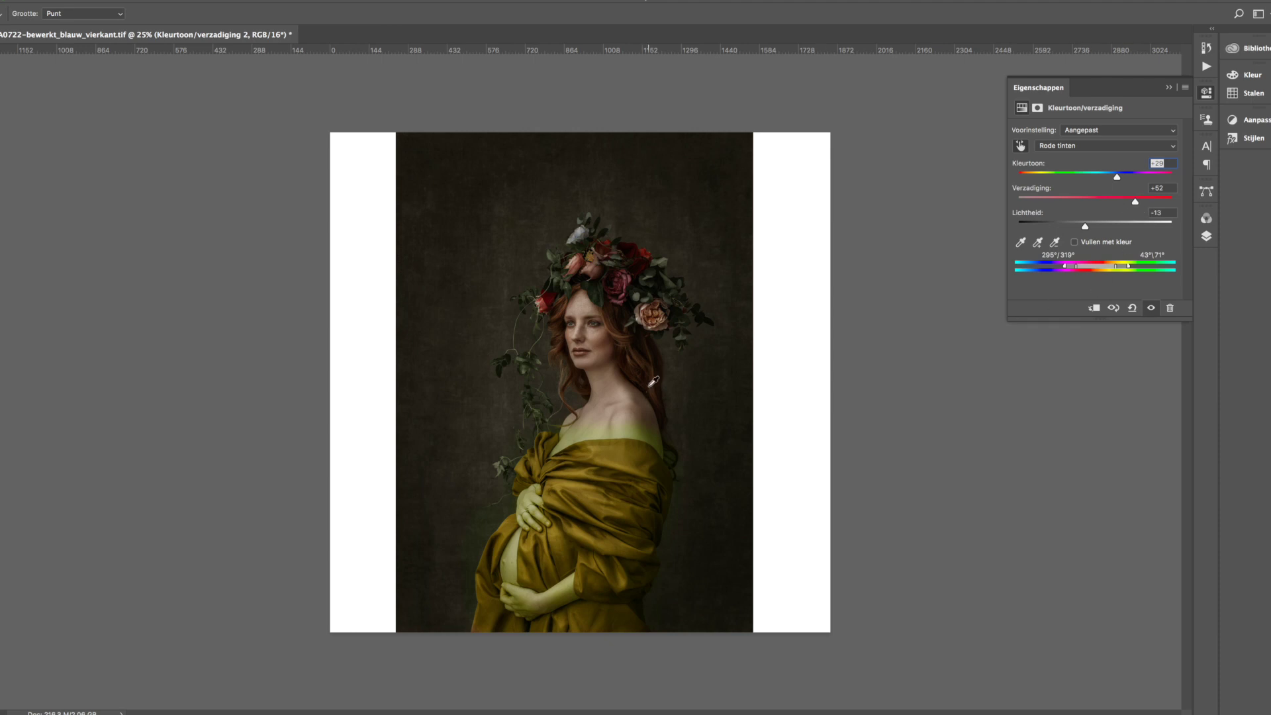
key(ctrl+plus)
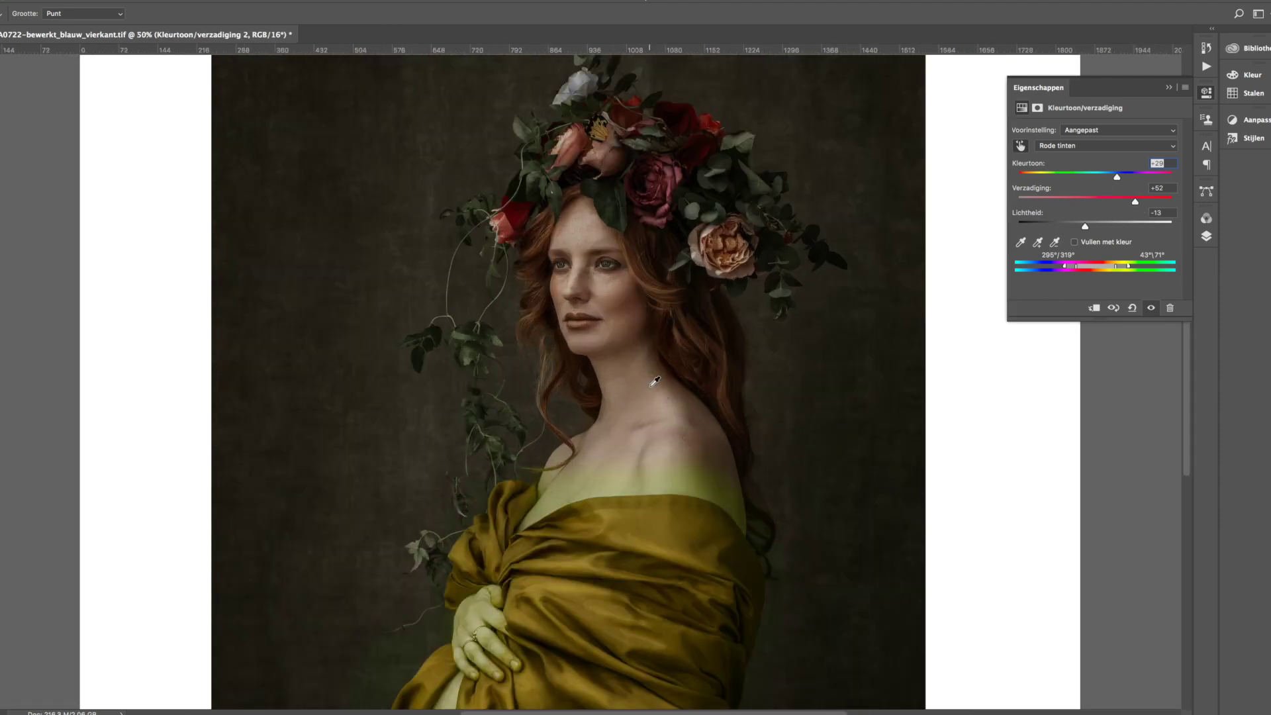
scroll(655, 382, down, 5)
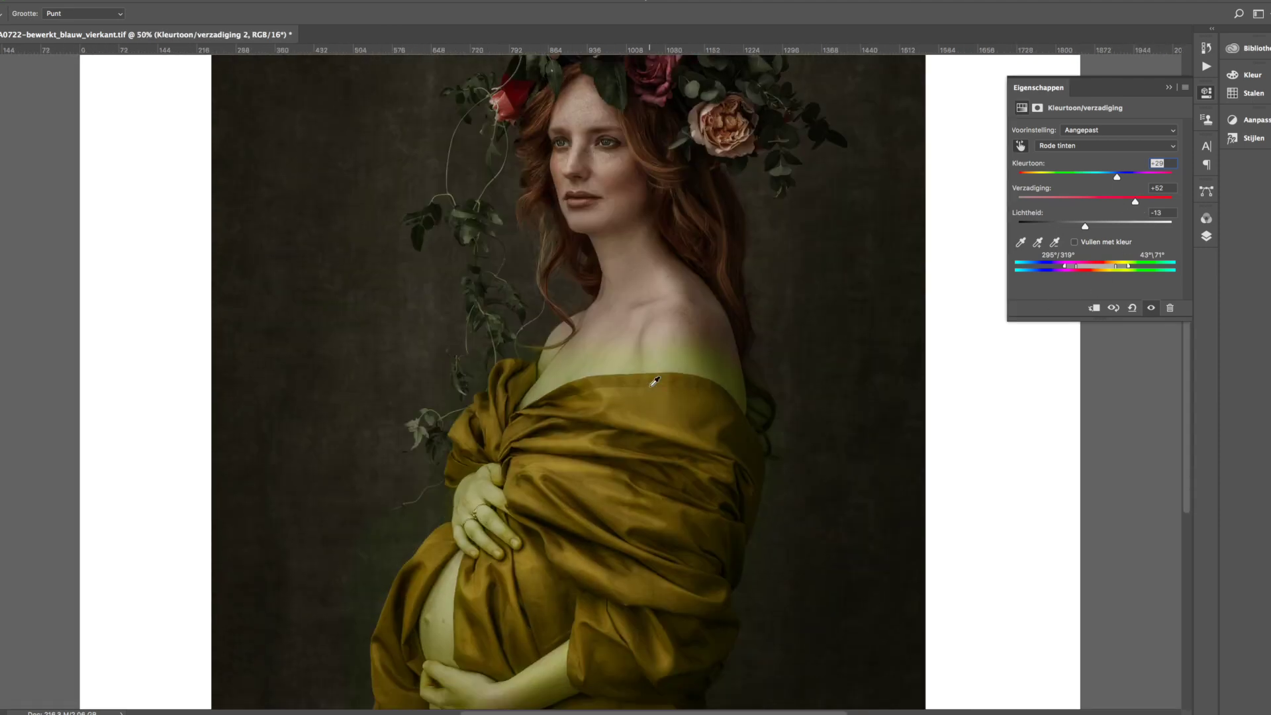
Mask the colour spill off the shoulder in the Kleurtoon/verzadiging 2 mask with a 150 px brush
click(1205, 238)
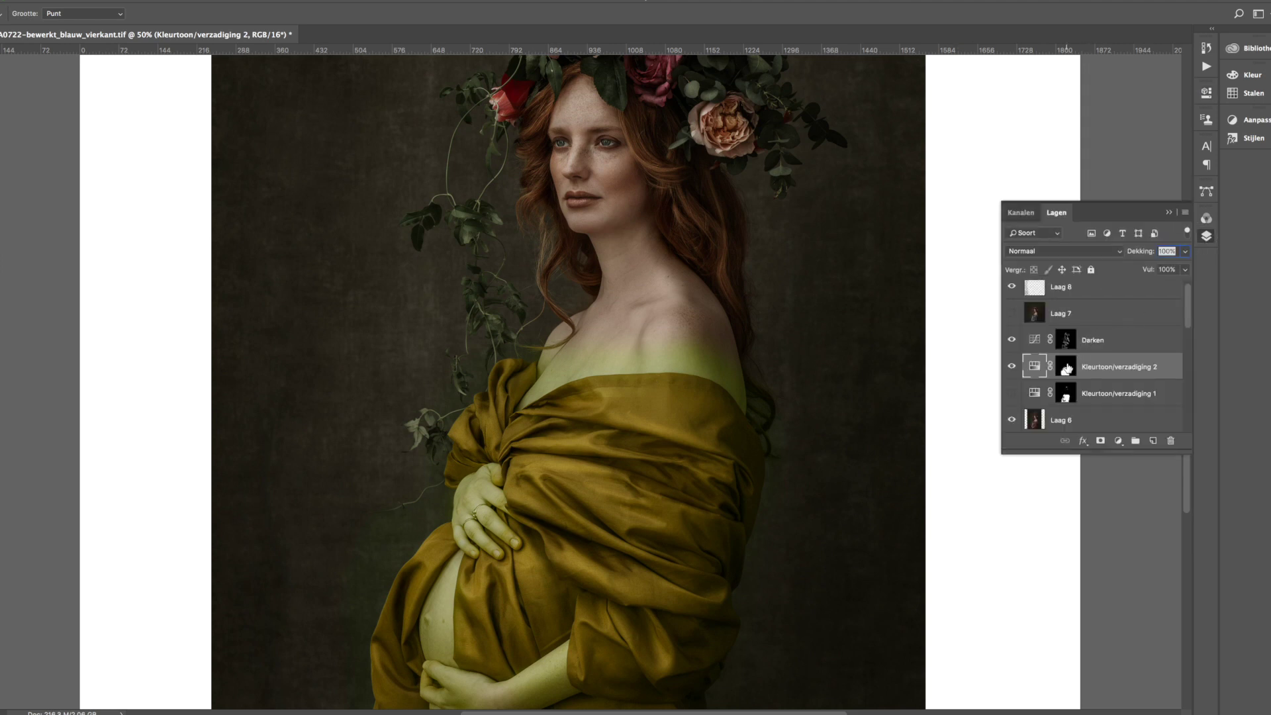
key(b)
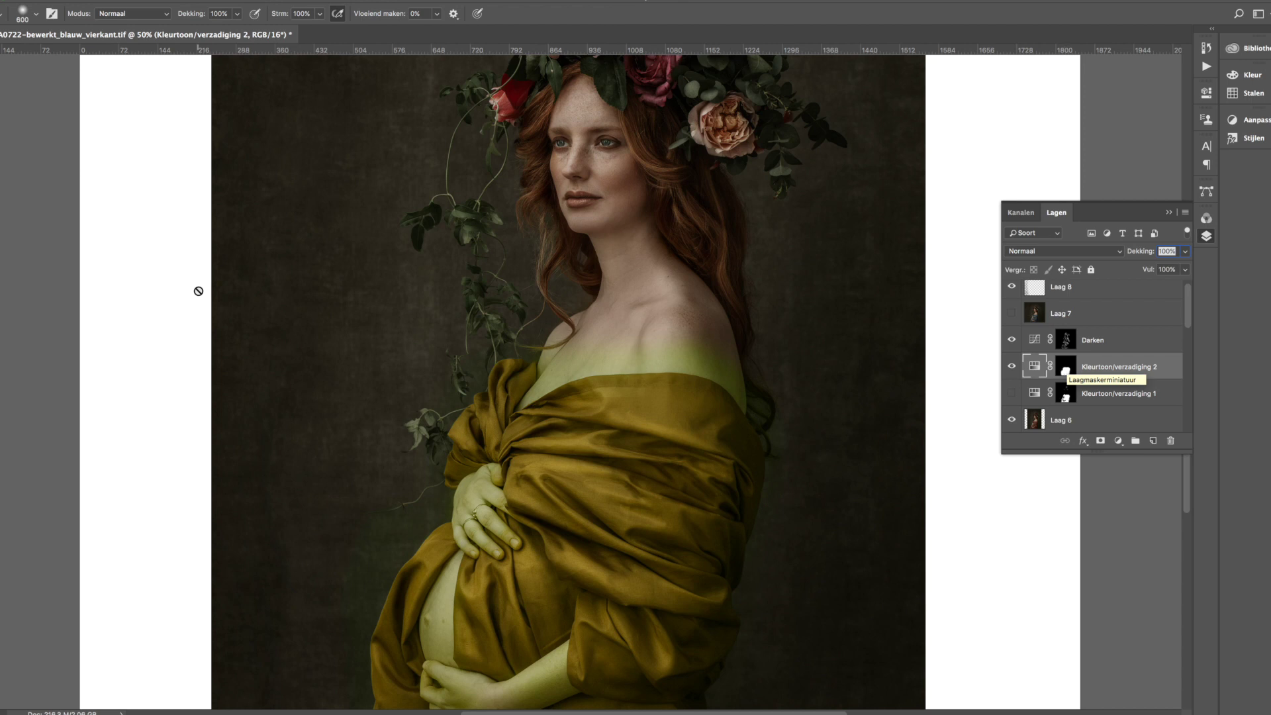
click(1064, 369)
key(bracketleft)
key(bracketleft)
key(bracketleft)
key(bracketleft)
key(bracketleft)
key(bracketleft)
key(bracketleft)
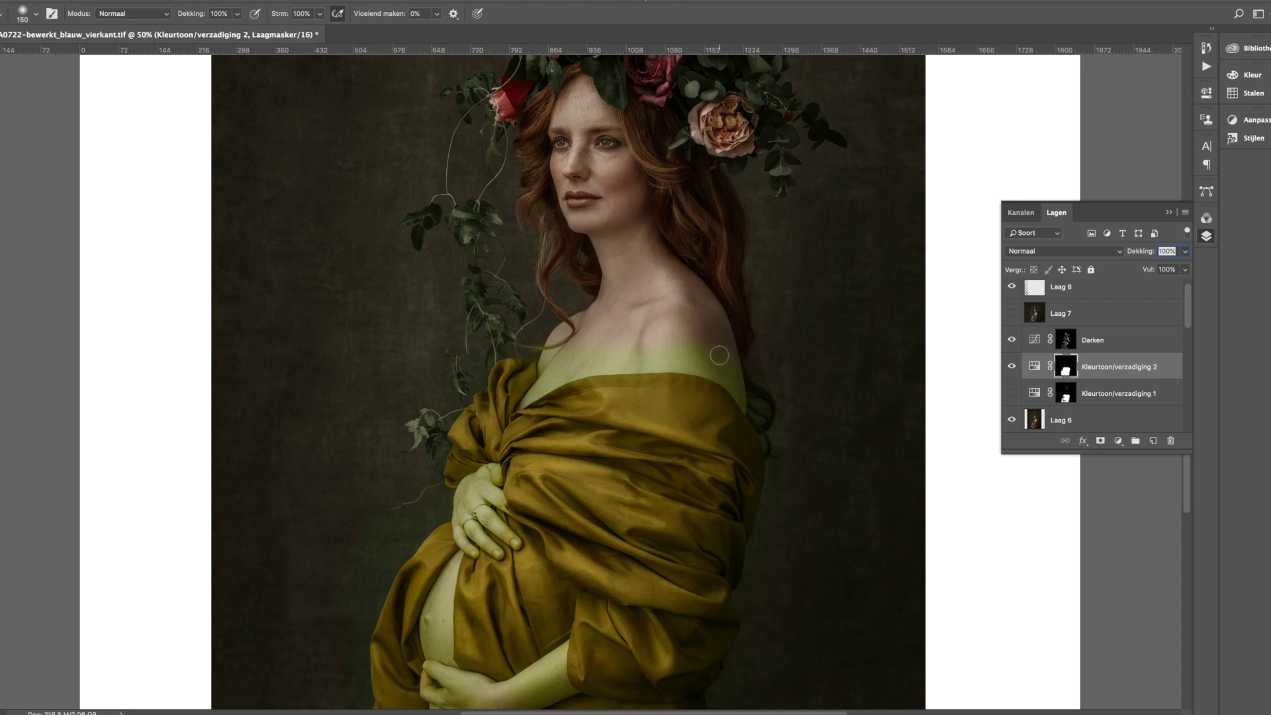
drag(733, 377, 702, 335)
Mask the colour spill off the chest above the dress's neckline with an 80 px brush
key(bracketleft)
key(bracketleft)
key(bracketleft)
key(bracketleft)
key(bracketleft)
key(bracketright)
key(bracketright)
key(bracketright)
mouse_move(659, 337)
mouse_down()
mouse_move(567, 359)
mouse_move(556, 347)
mouse_move(559, 362)
mouse_up()
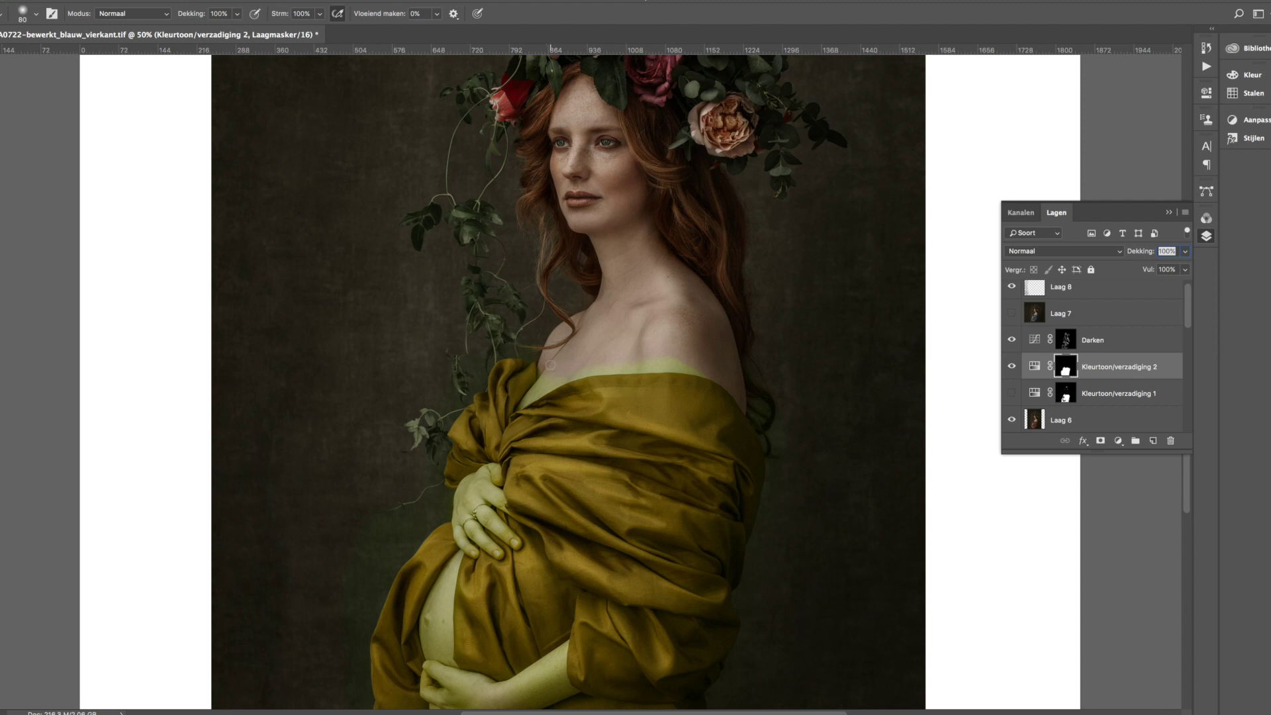
Clean the remaining tint from the skin along the dress's upper edge with a 150 px brush
key(bracketright)
key(bracketright)
key(bracketright)
key(bracketright)
key(bracketright)
key(bracketright)
key(bracketright)
key(bracketright)
key(bracketright)
mouse_move(568, 374)
mouse_down()
mouse_move(682, 359)
mouse_move(650, 361)
mouse_move(709, 372)
mouse_move(570, 376)
mouse_up()
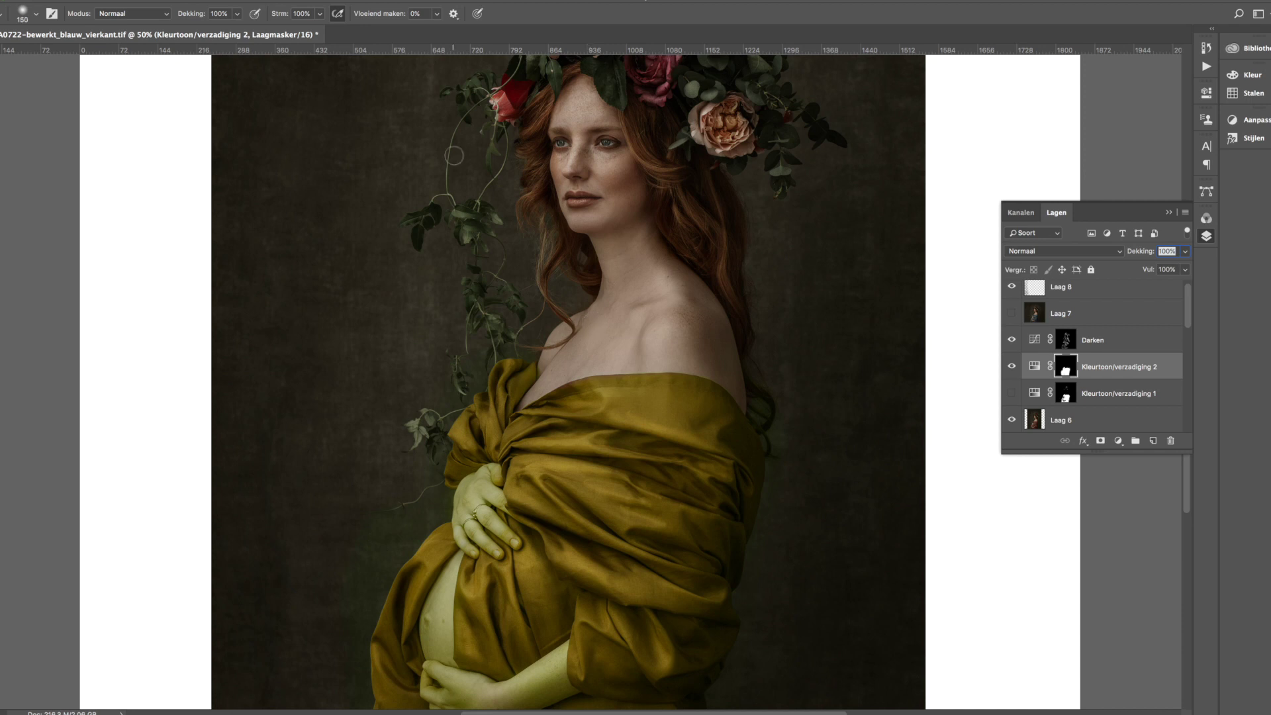
Mask the yellow tint off part of the upper hand on the belly with an 80 px brush
key(bracketleft)
key(bracketleft)
key(bracketleft)
key(bracketleft)
key(bracketleft)
key(bracketleft)
key(bracketleft)
key(bracketleft)
key(bracketright)
mouse_move(496, 500)
mouse_down()
mouse_move(497, 470)
mouse_move(463, 485)
mouse_move(460, 518)
mouse_move(472, 511)
mouse_move(509, 539)
mouse_move(478, 492)
mouse_move(500, 507)
mouse_up()
key(super+minus)
key(super+minus)
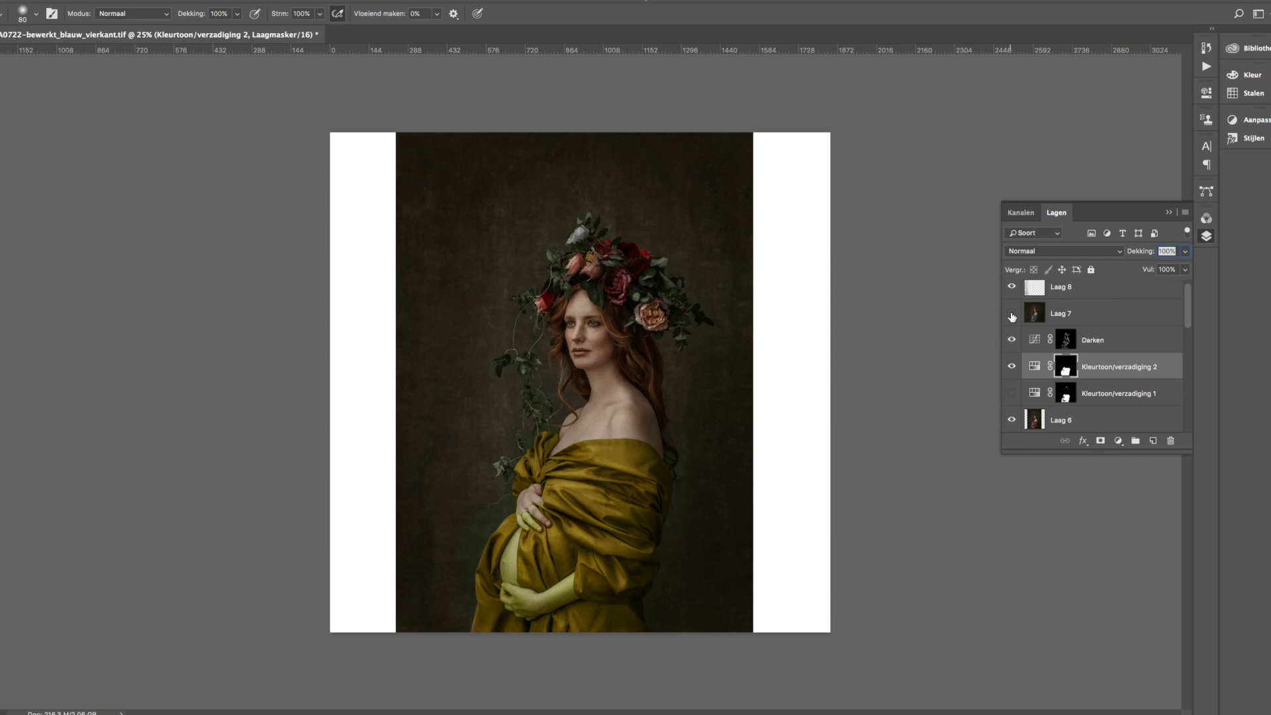
Show Laag 7 so the square portrait with the blue dress covers the recoloured version
click(1012, 313)
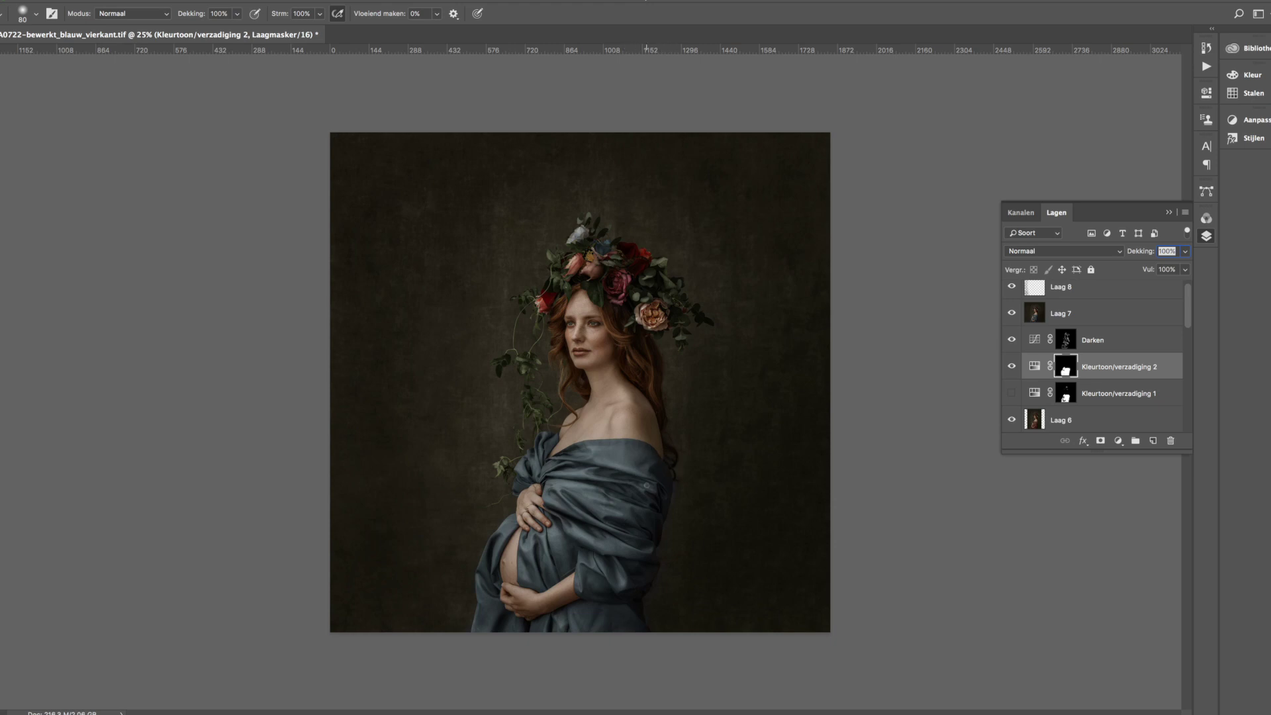
Open the Kleurtoon/verzadiging 2 settings and sample the outer edge of the dress with the on-image adjustment tool, targeting Gele tinten
double_click(1034, 366)
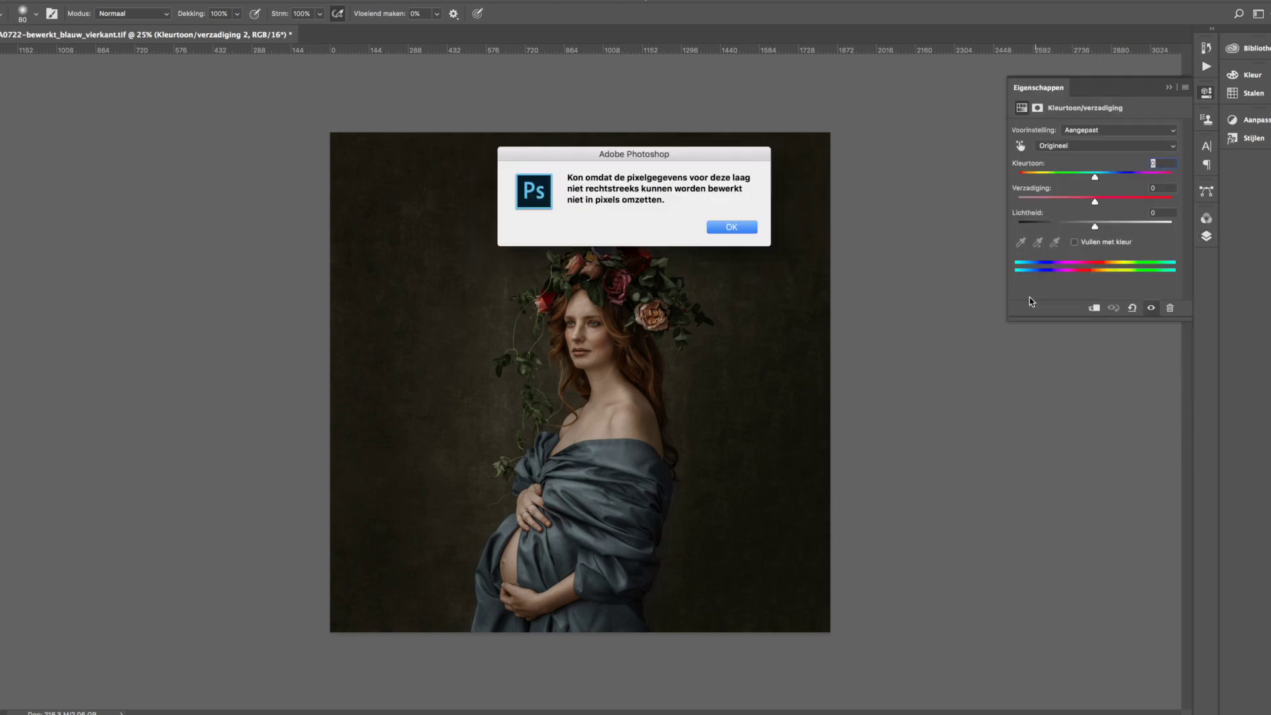
click(739, 228)
click(1021, 146)
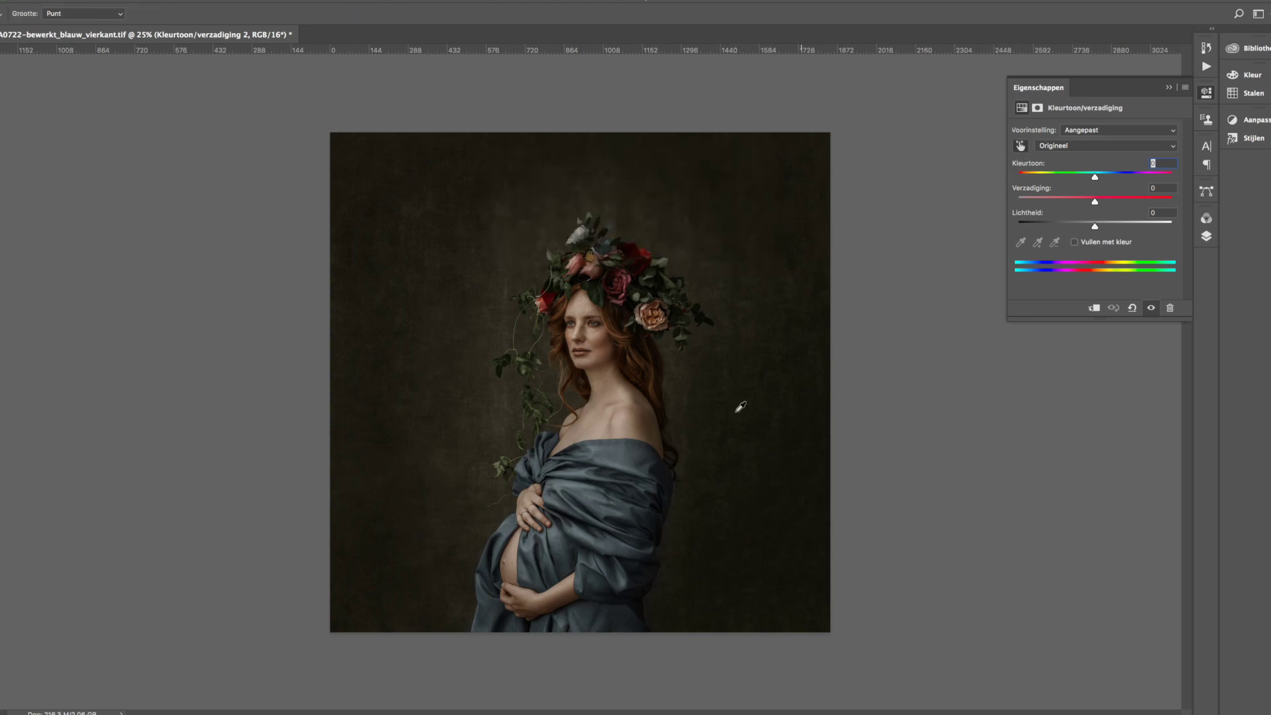
click(663, 518)
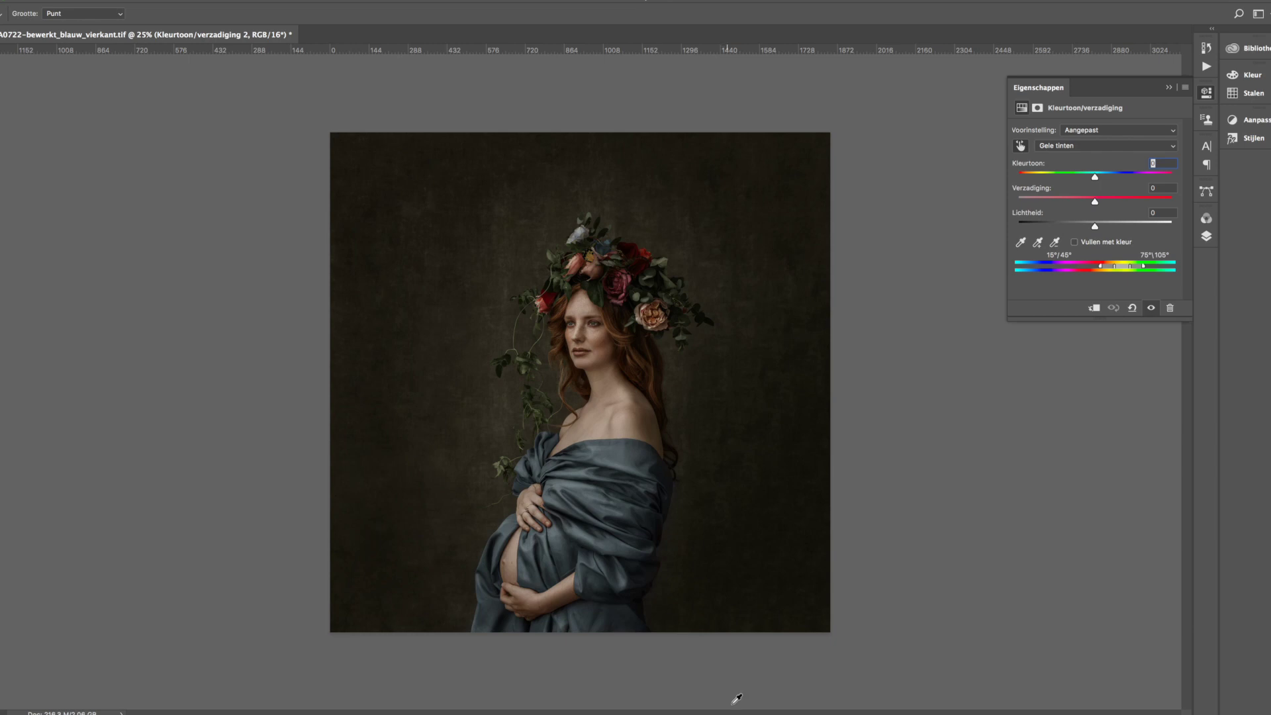
mouse_move(761, 712)
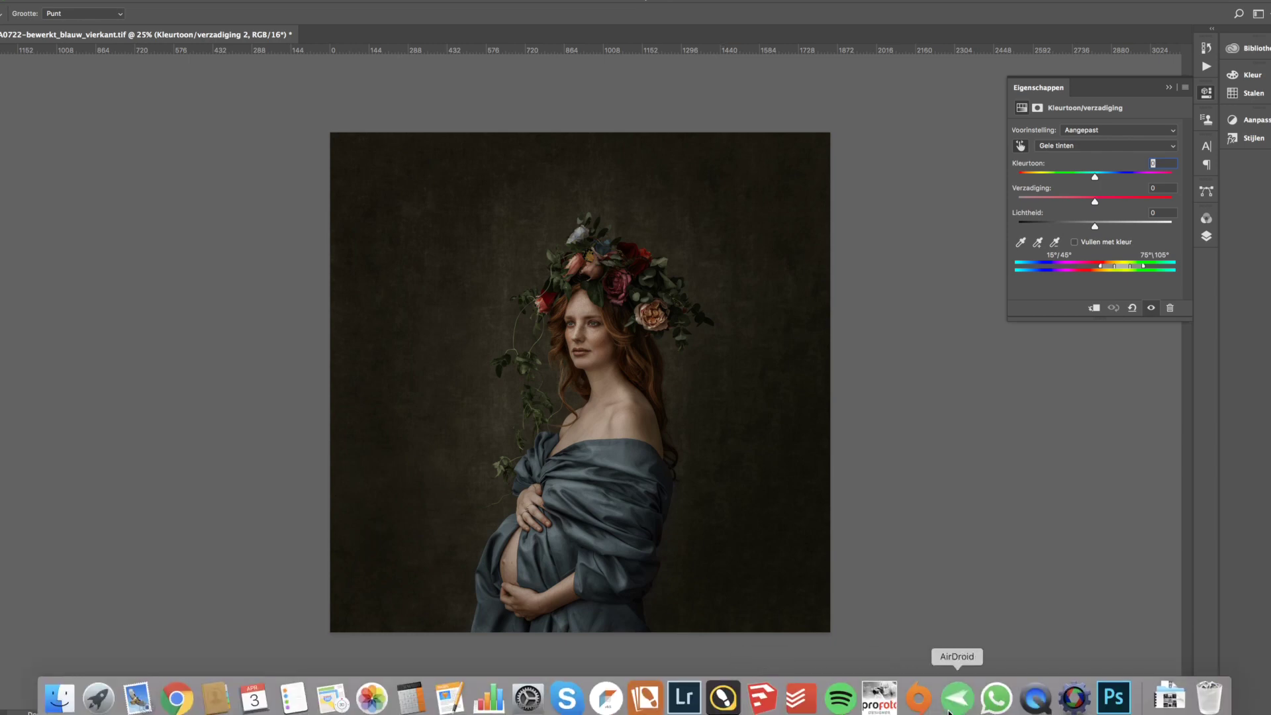
click(1035, 698)
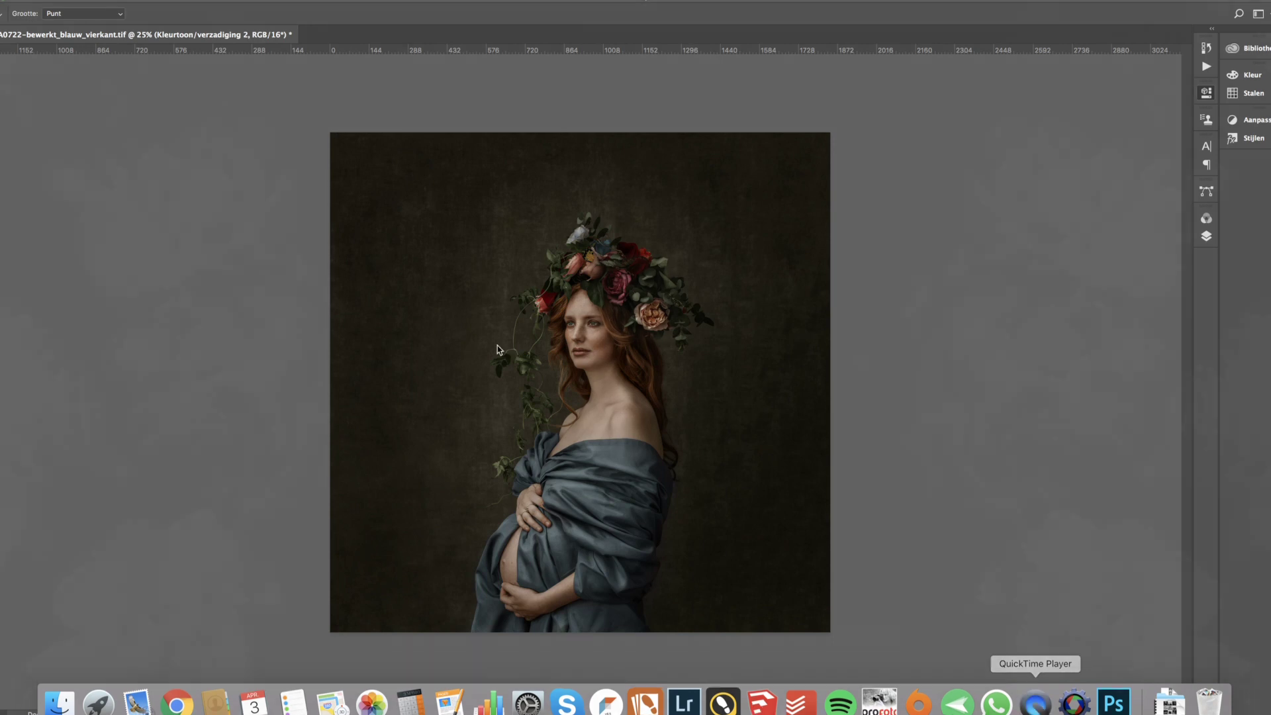